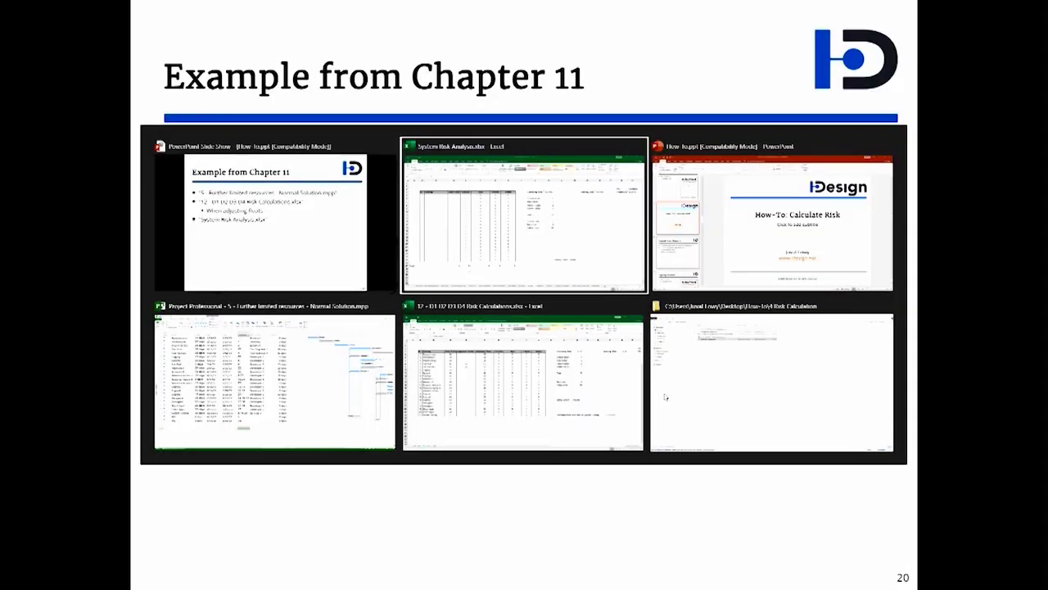
Step: Bring forward the System Risk Analysis.xlsx Normal sheet, where Sanity Check reads Failed
key("alt+Tab")
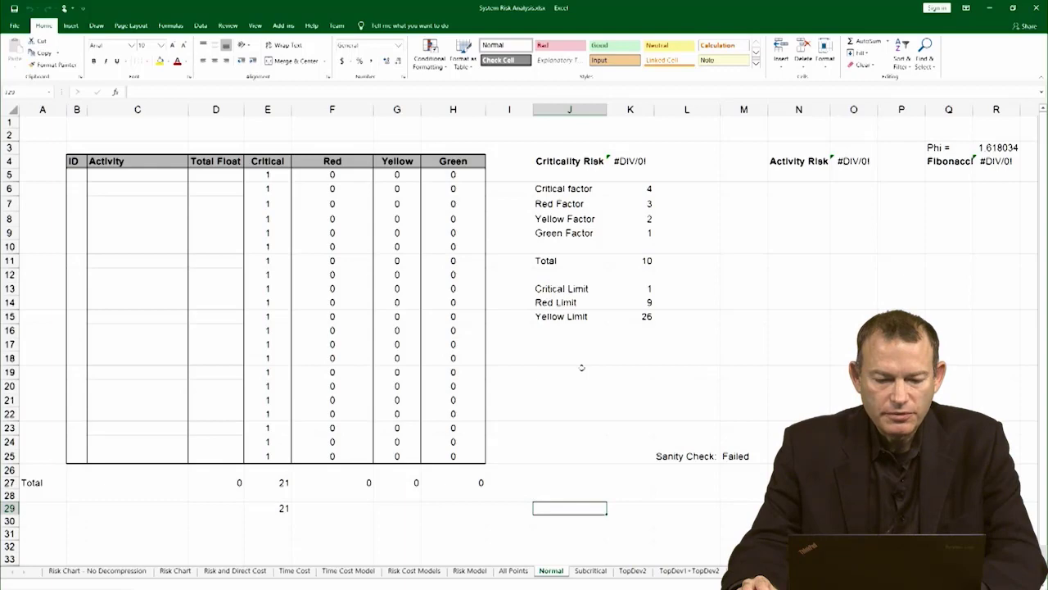
key("alt+Tab")
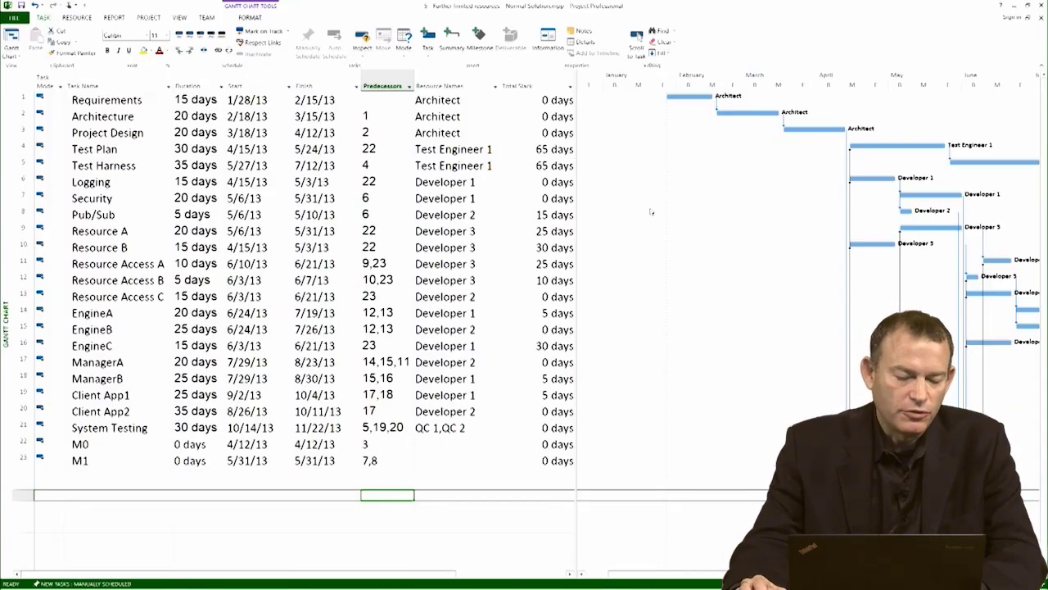
left_click(179, 17)
left_click(218, 41)
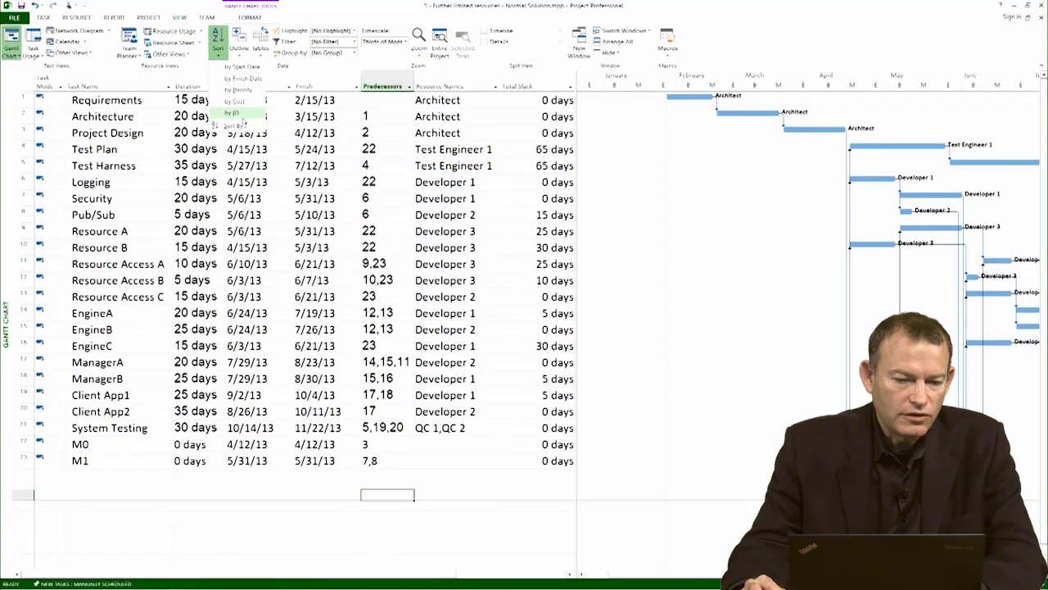
left_click(232, 114)
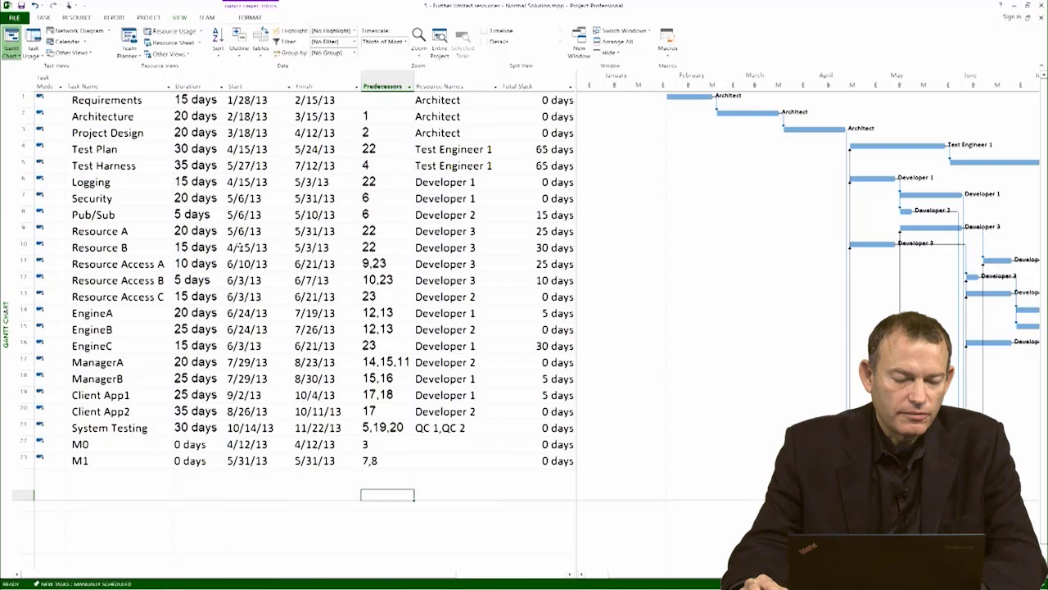
left_click(239, 246)
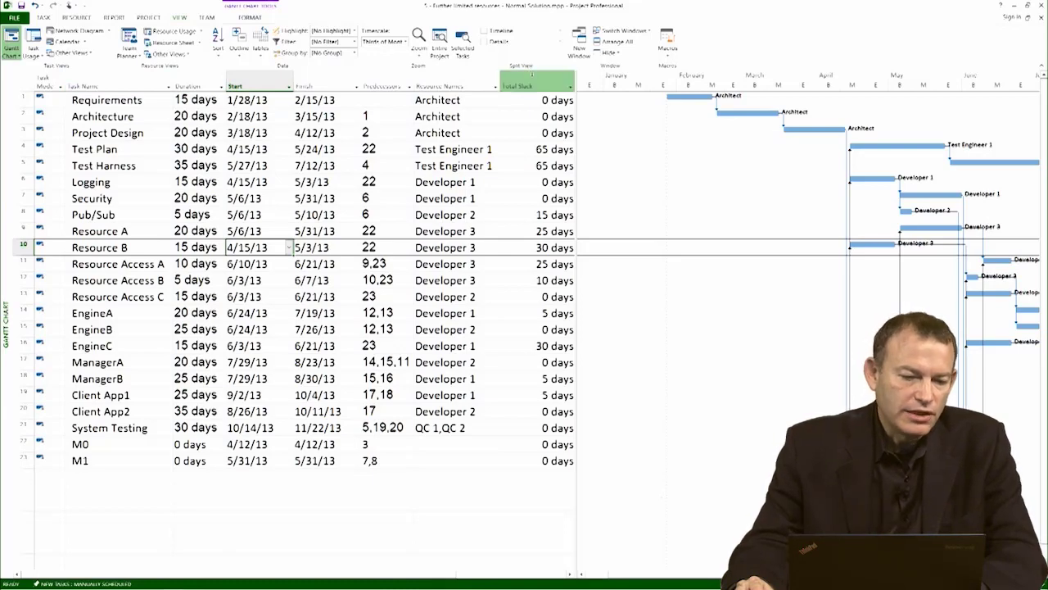
key("alt+Tab")
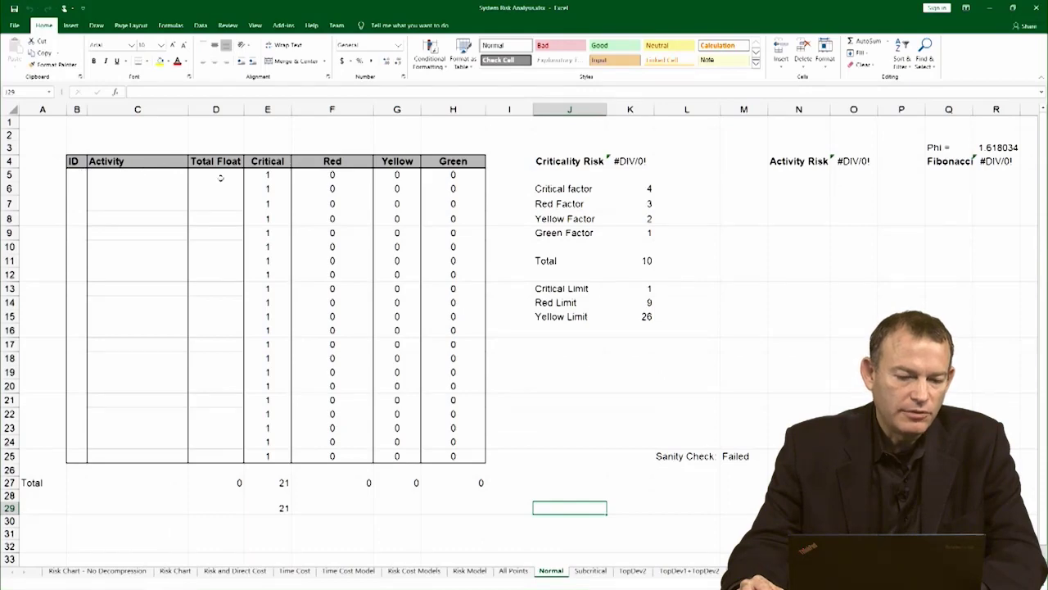
Step: Copy the Task Name and Total Slack columns from the Project schedule, then return to Excel
key("alt+Tab")
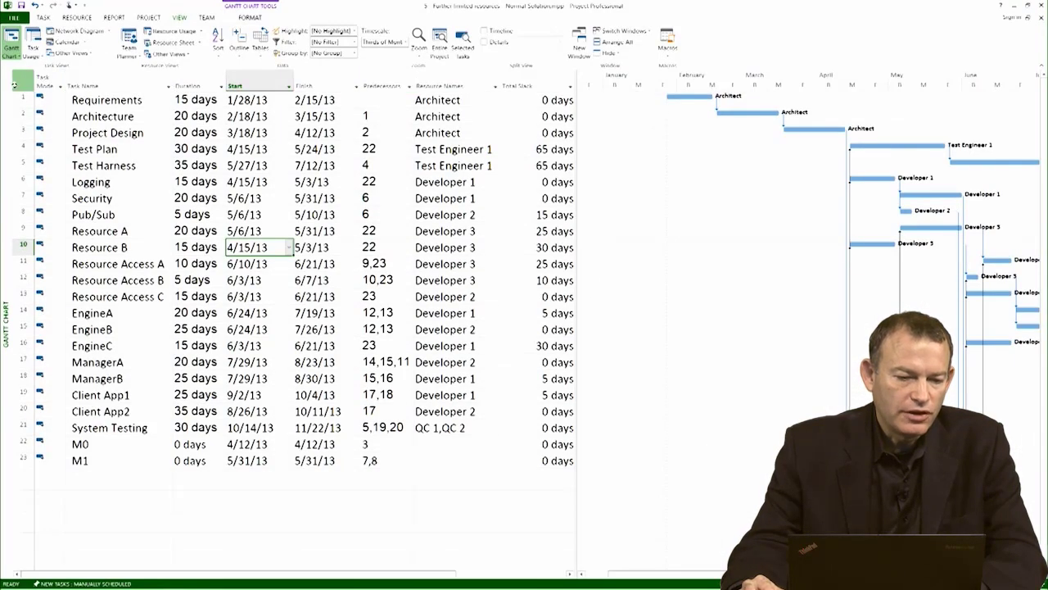
left_click(119, 76)
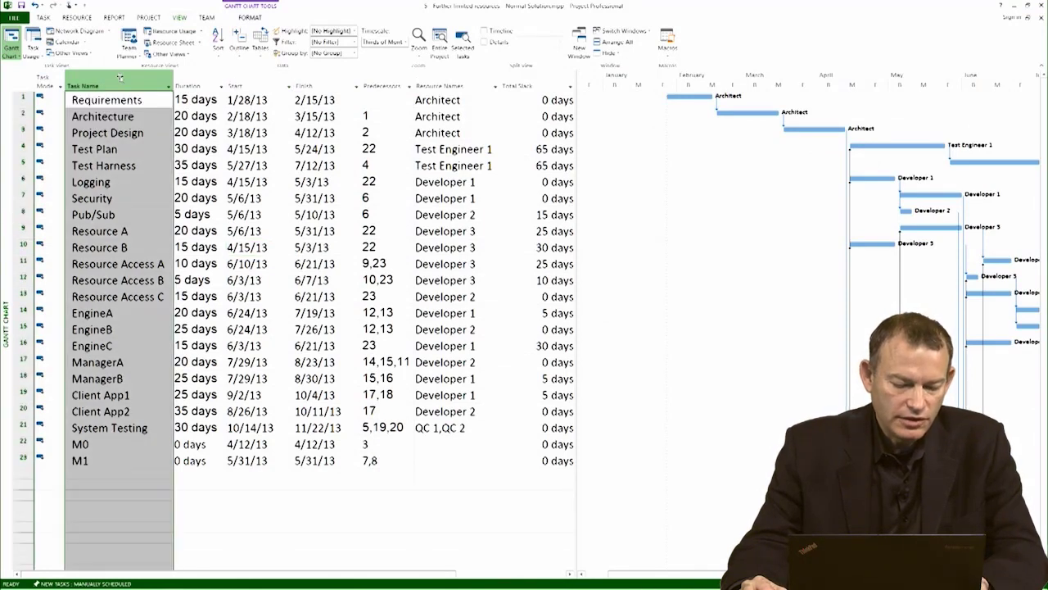
left_click(527, 76, "ctrl")
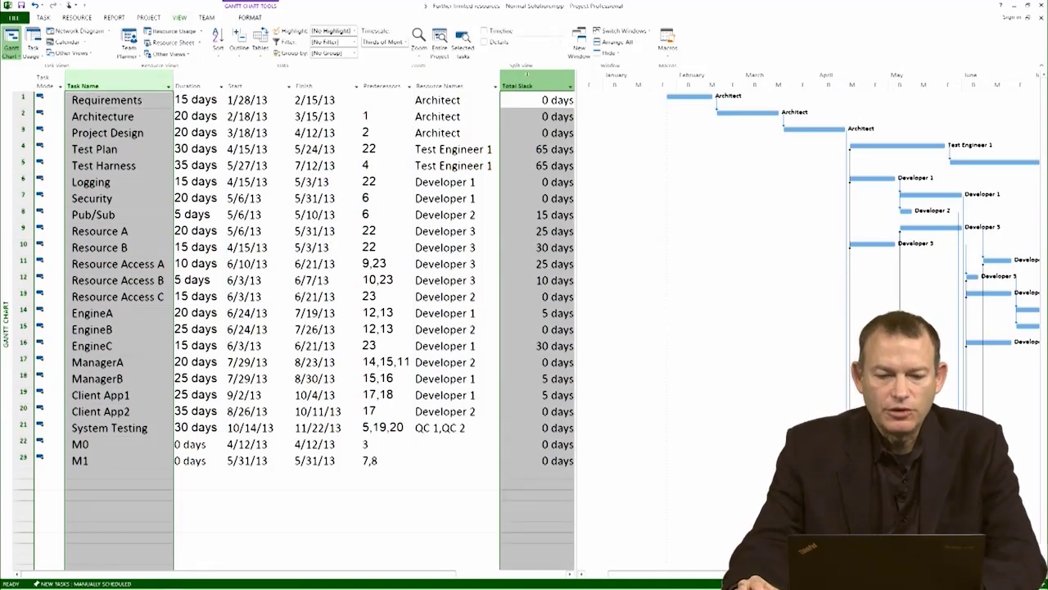
right_click(525, 116)
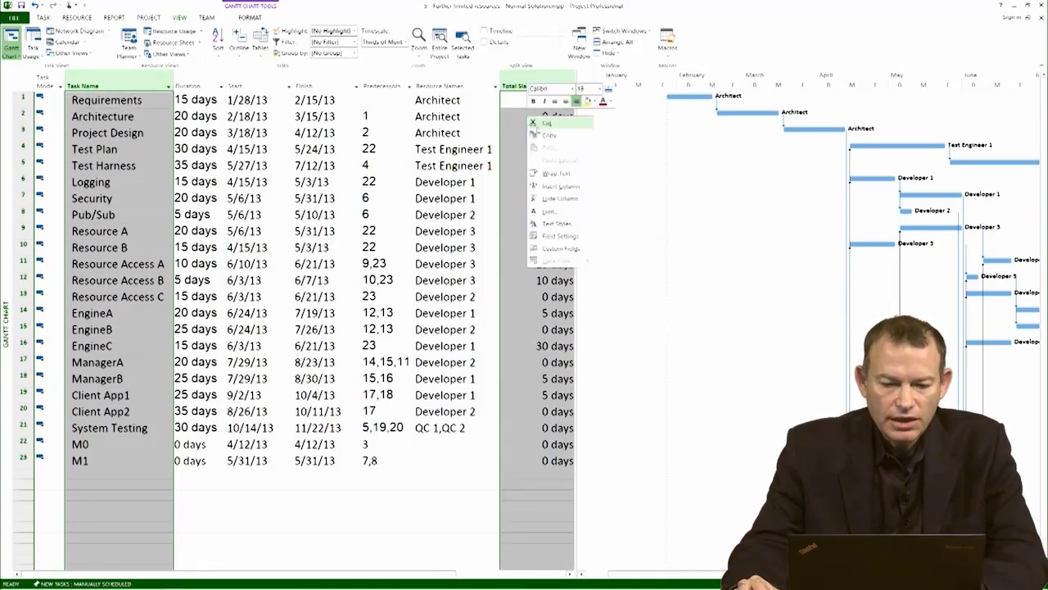
key("Escape")
key("alt+Tab")
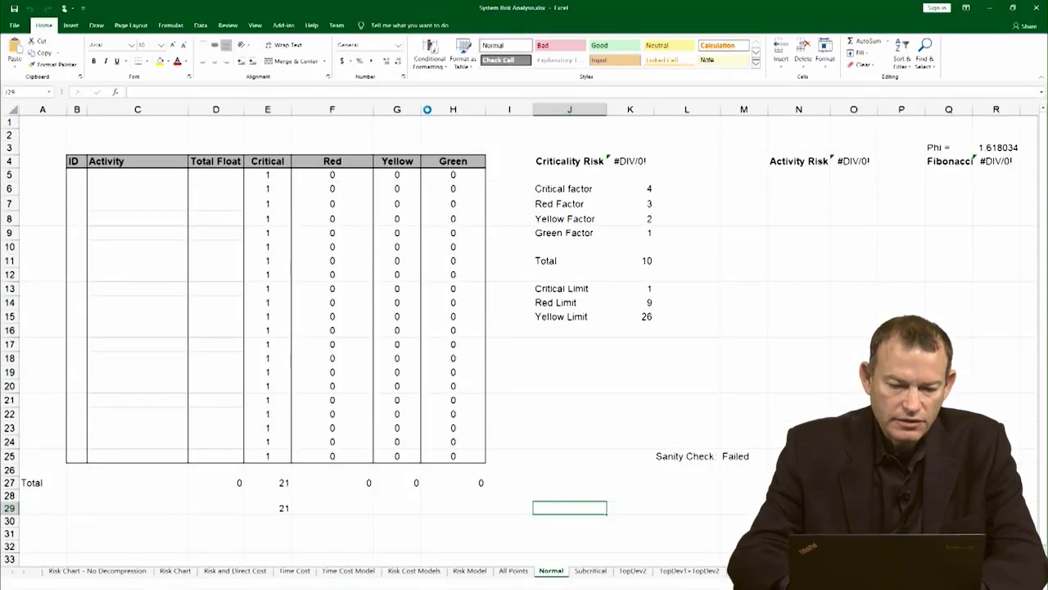
Step: Paste the Task Name and Total Slack columns at I2 of a new workbook and widen column J
key("ctrl+n")
left_click(299, 125)
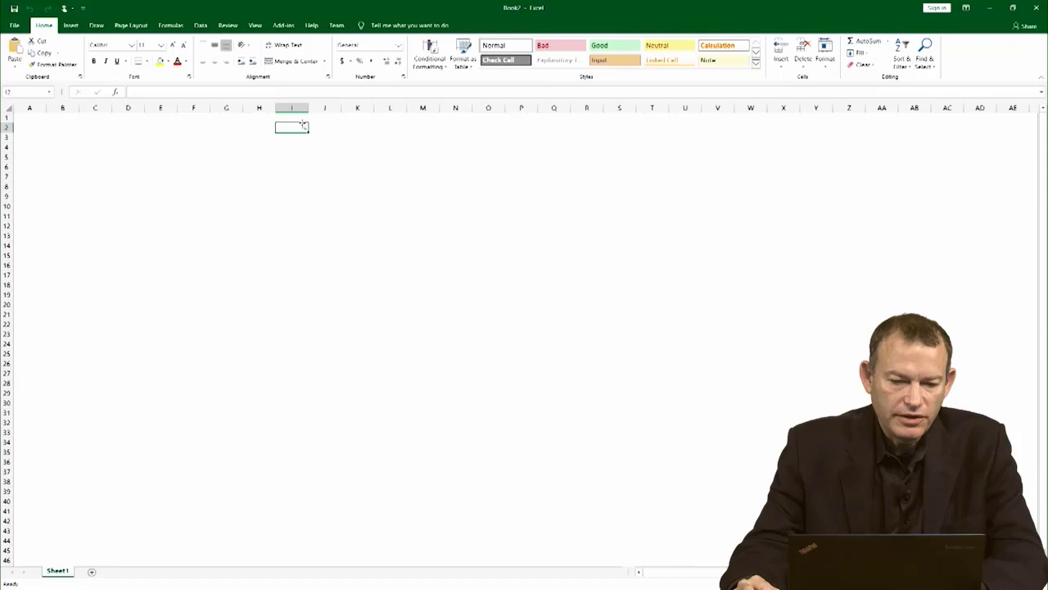
key("ctrl+v")
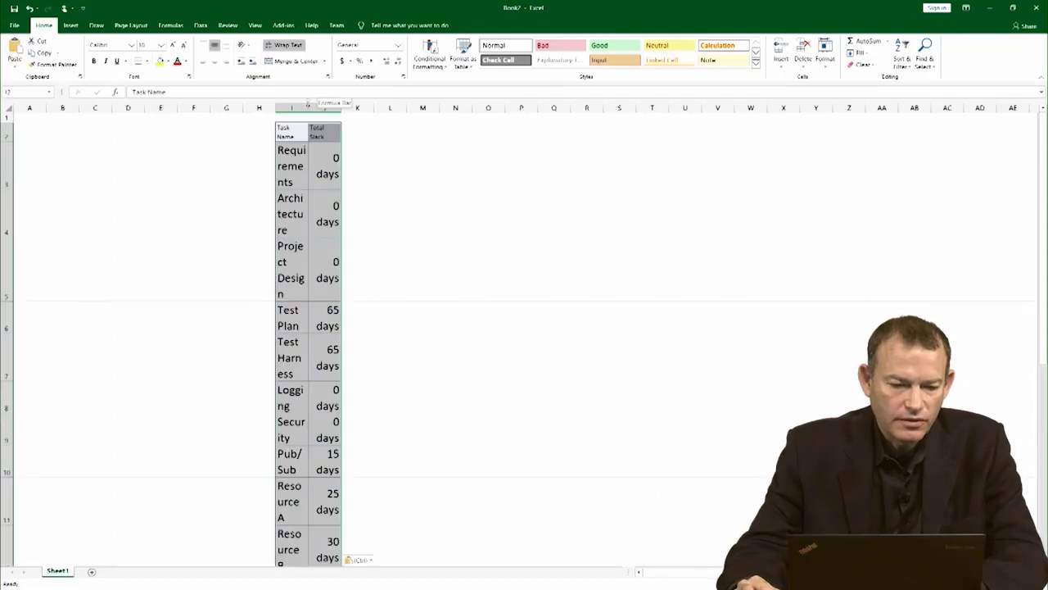
key("Escape")
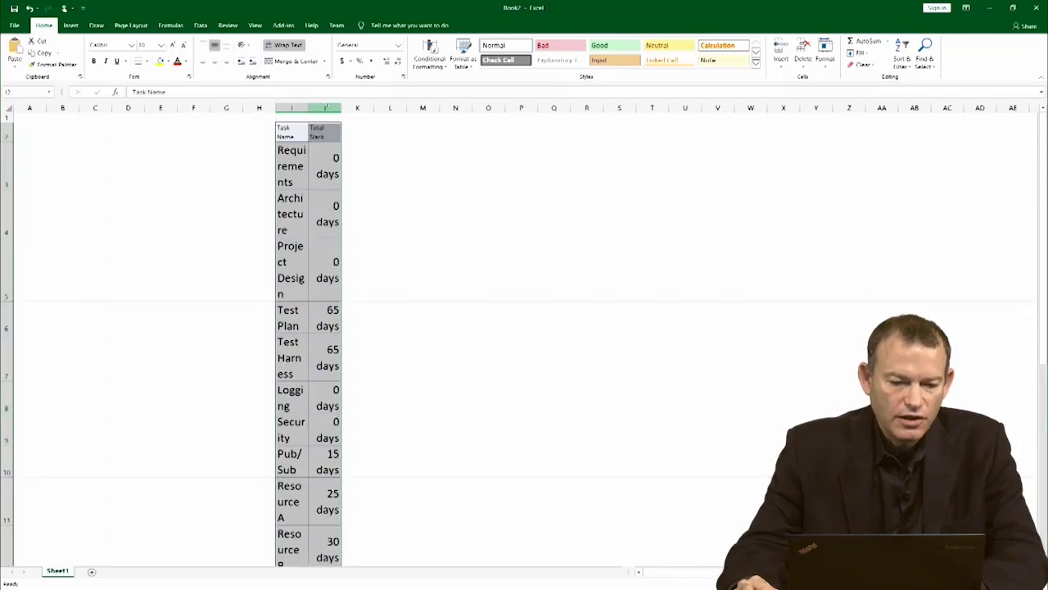
left_click_drag(341, 109, 388, 109)
left_click(433, 188)
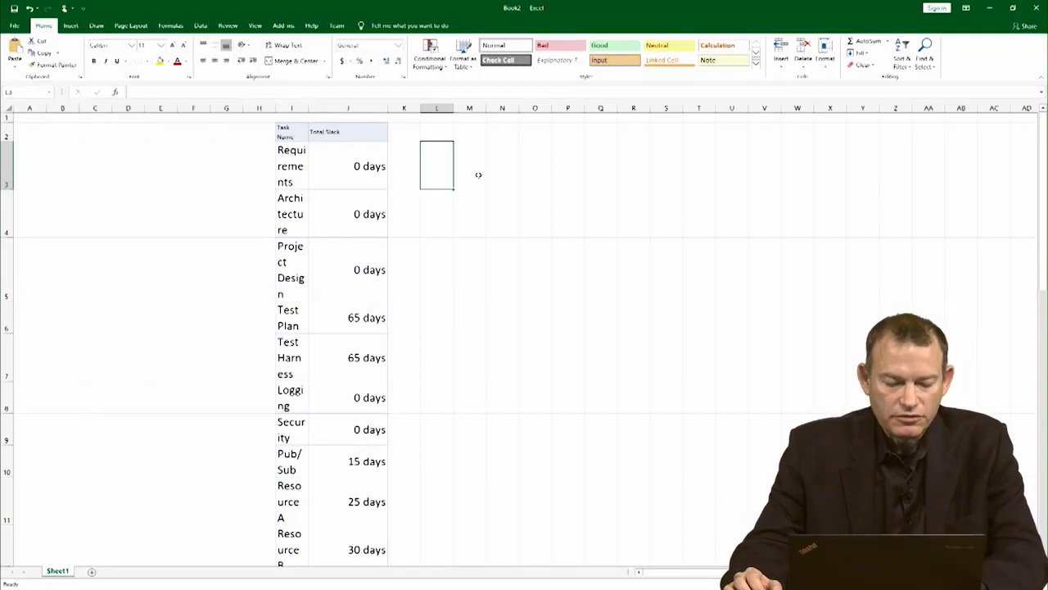
Step: Replace every 'days' with nothing so the slack values are plain numbers
key("ctrl+h")
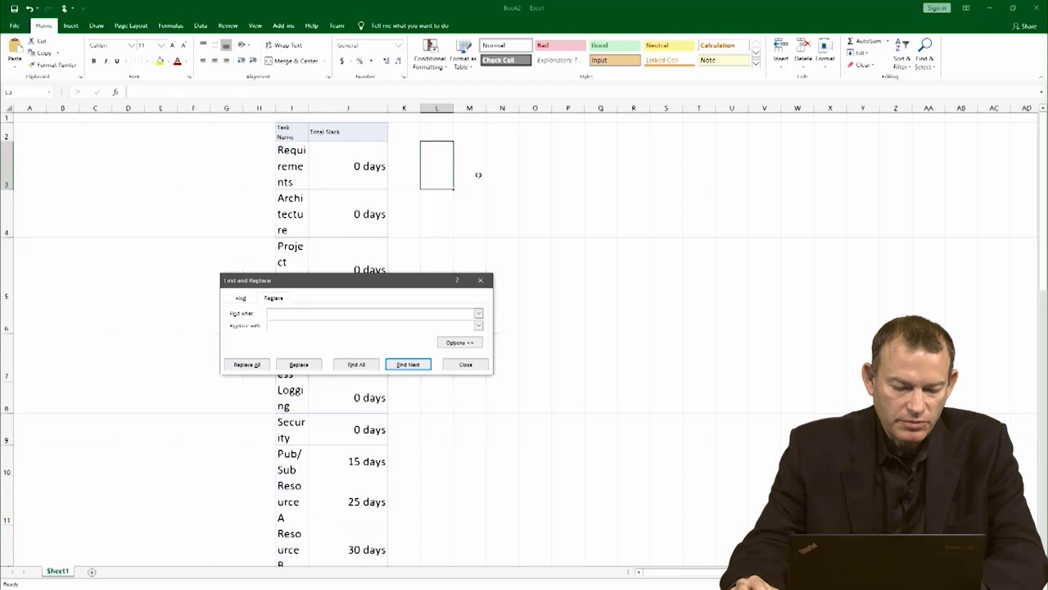
type("days")
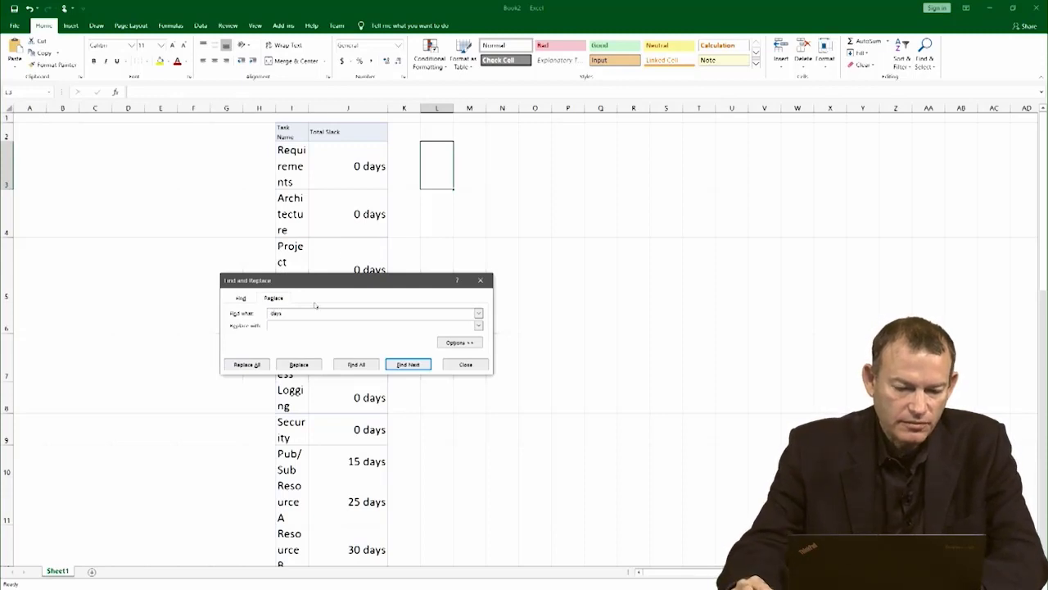
left_click(307, 326)
left_click(246, 365)
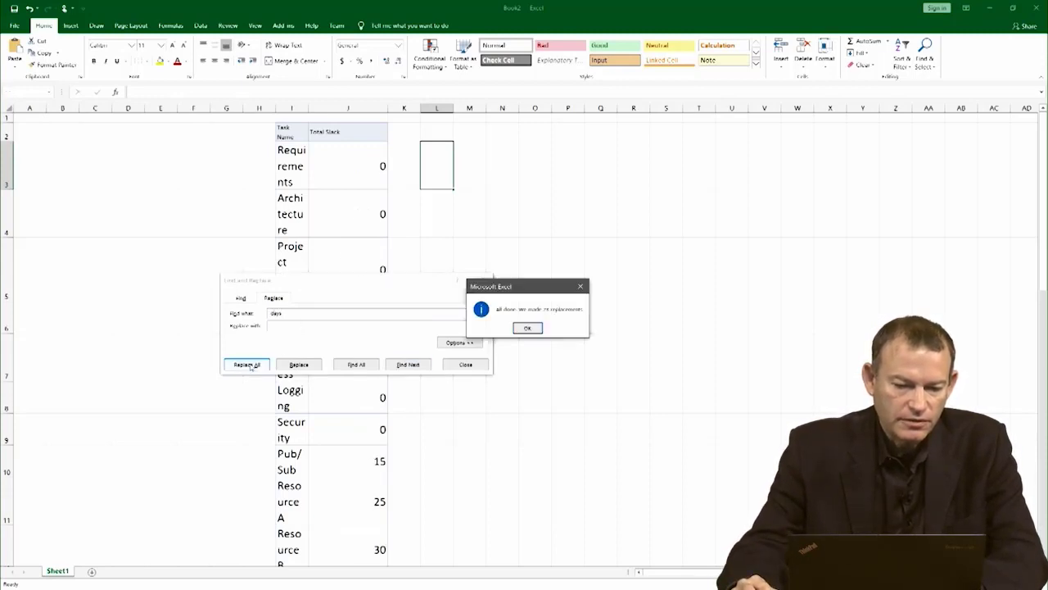
left_click(525, 329)
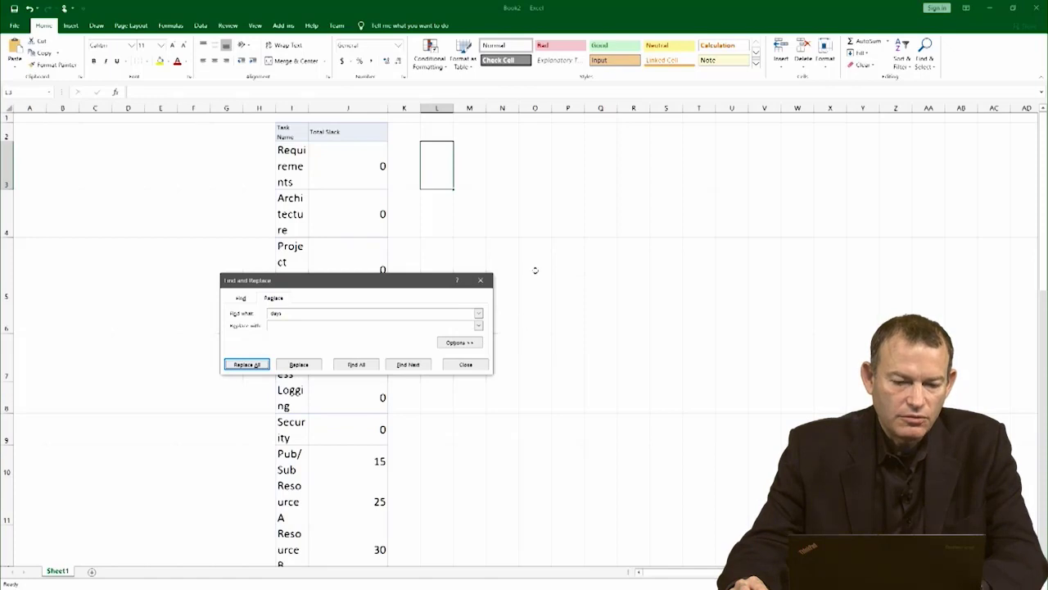
key("Escape")
Step: Enter 1 in H3 and 2 in H4, then fill the series down to 23
left_click(255, 160)
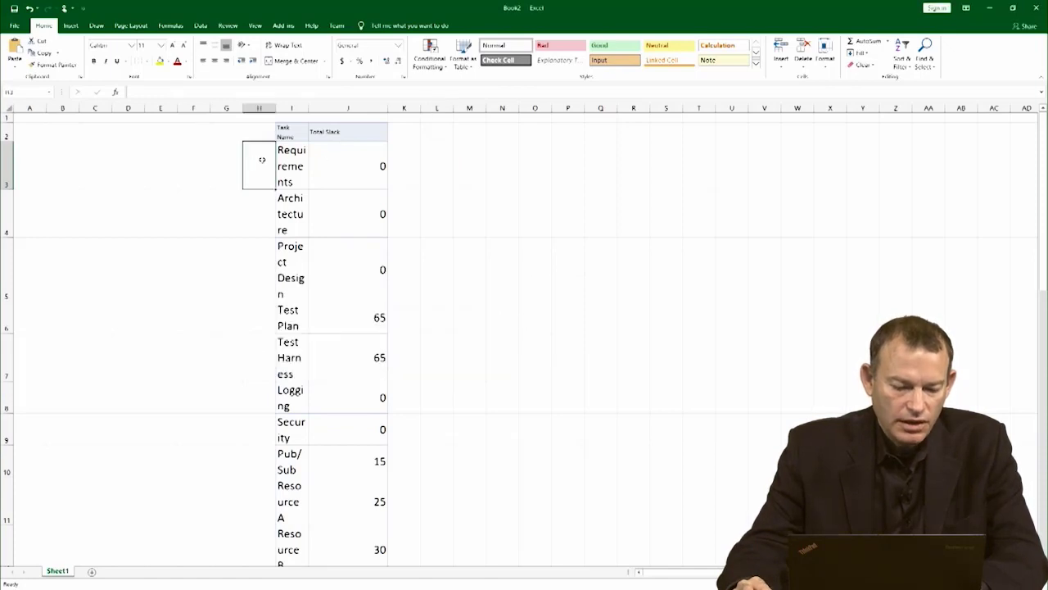
type("1")
left_click(261, 203)
type("2")
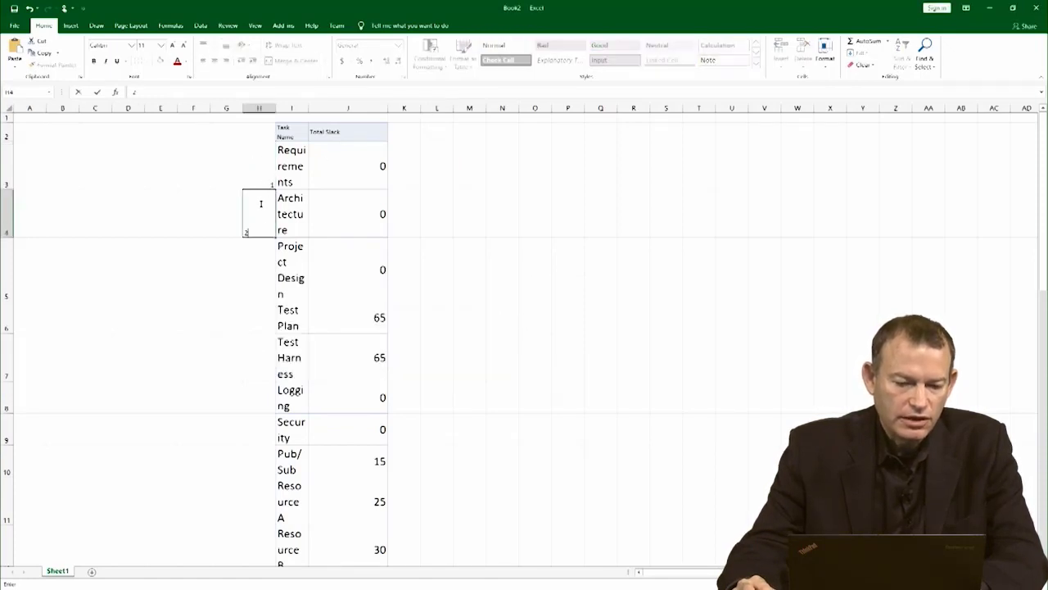
left_click_drag(257, 169, 276, 221)
left_click(237, 243)
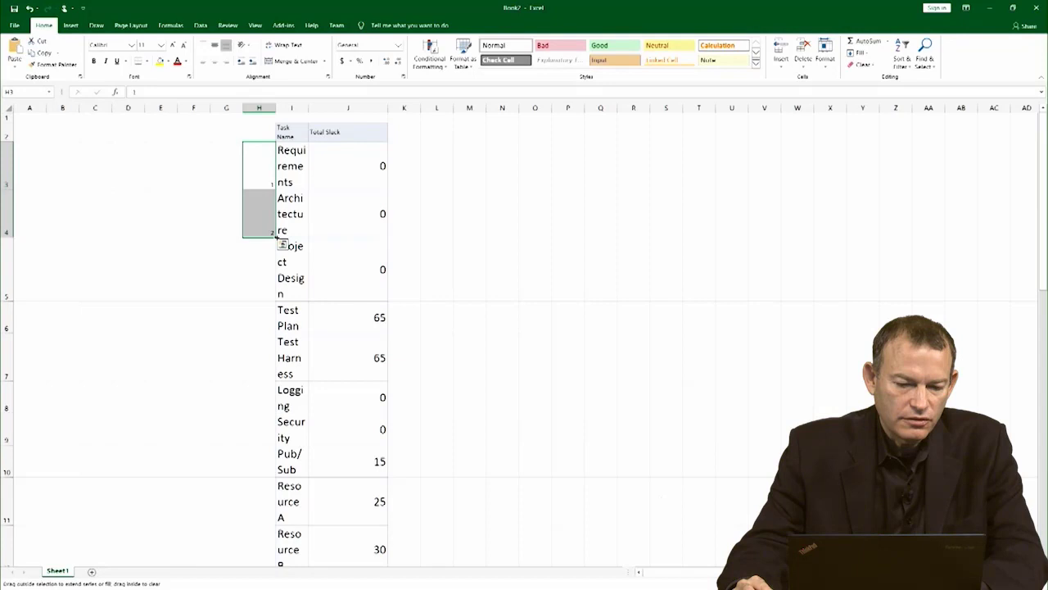
double_click(276, 237)
scroll(487, 328, "down", 3)
scroll(487, 329, "down", 4)
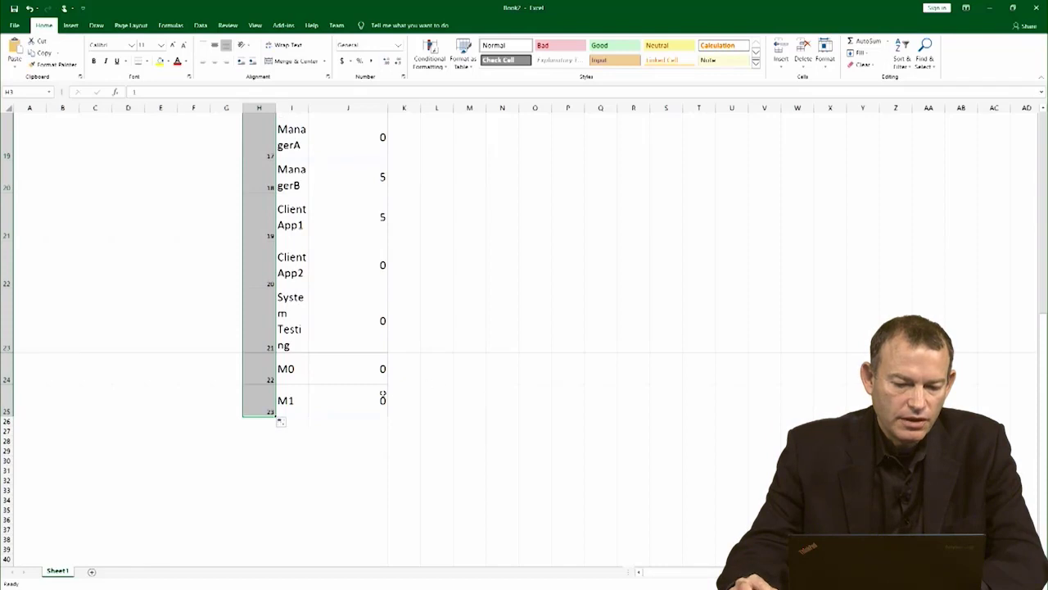
left_click(378, 398)
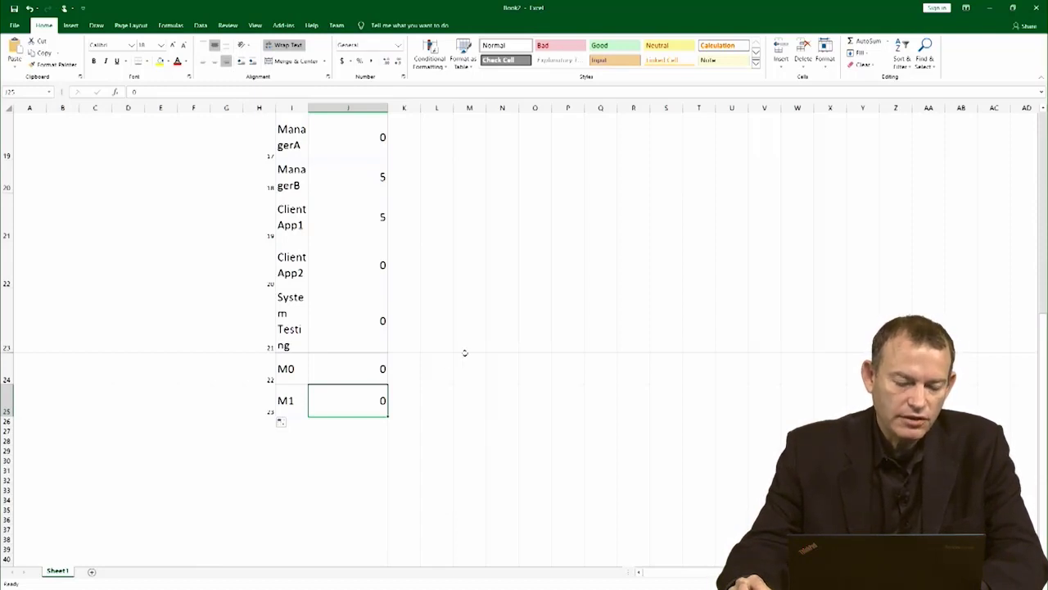
Step: Check the M0 and M1 duration cells in the Project schedule
key("alt+Tab")
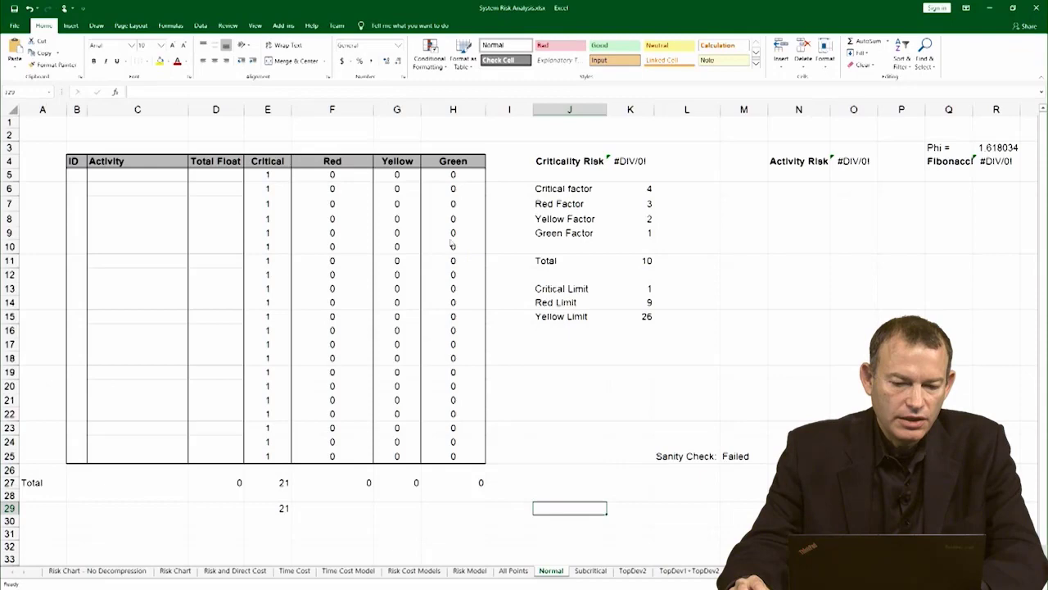
key("alt+Tab")
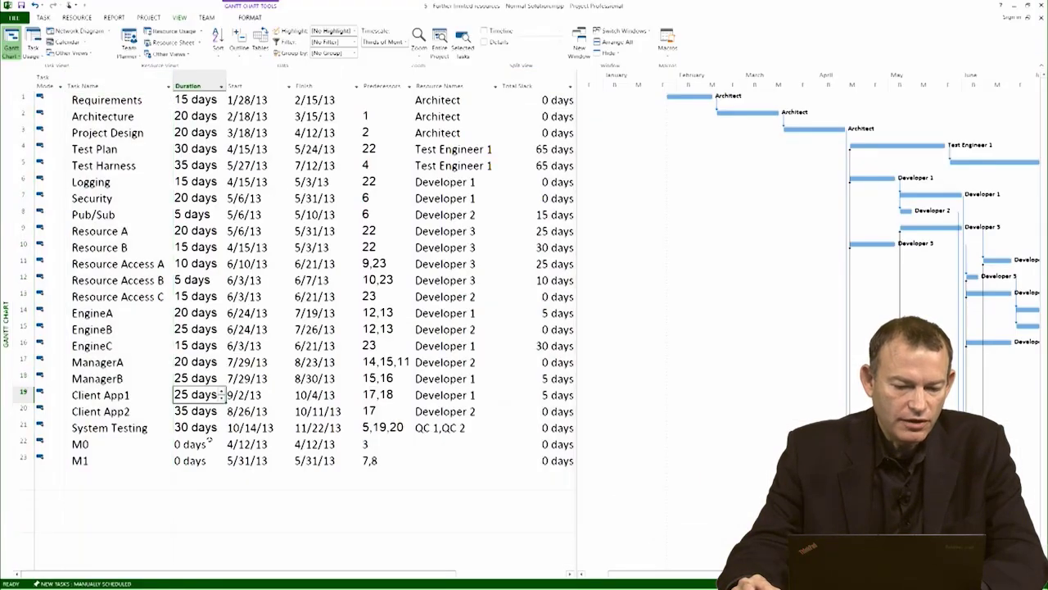
left_click(205, 443)
left_click_drag(203, 444, 204, 461)
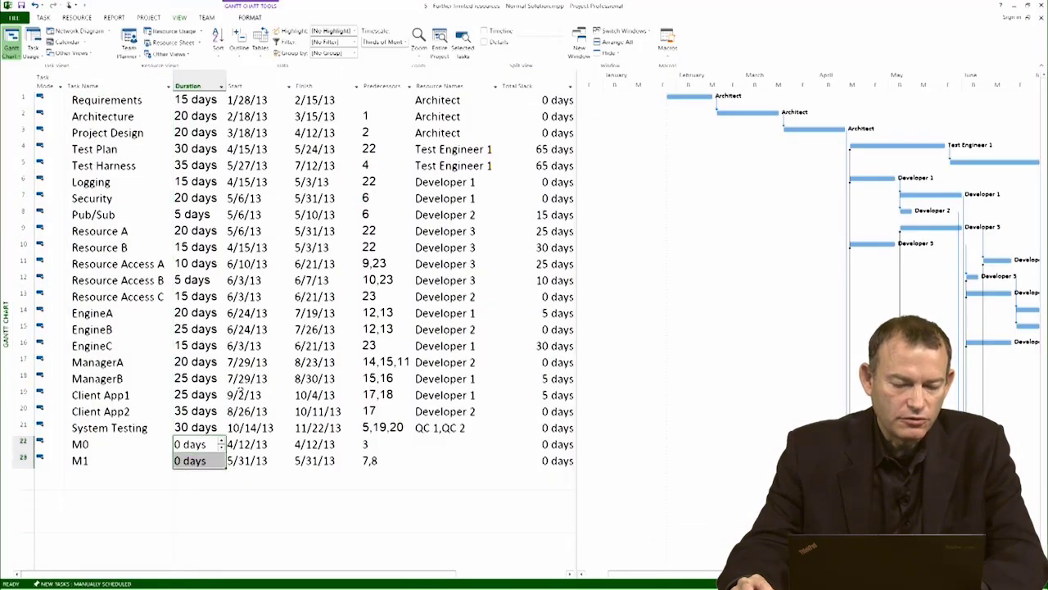
key("alt+Tab")
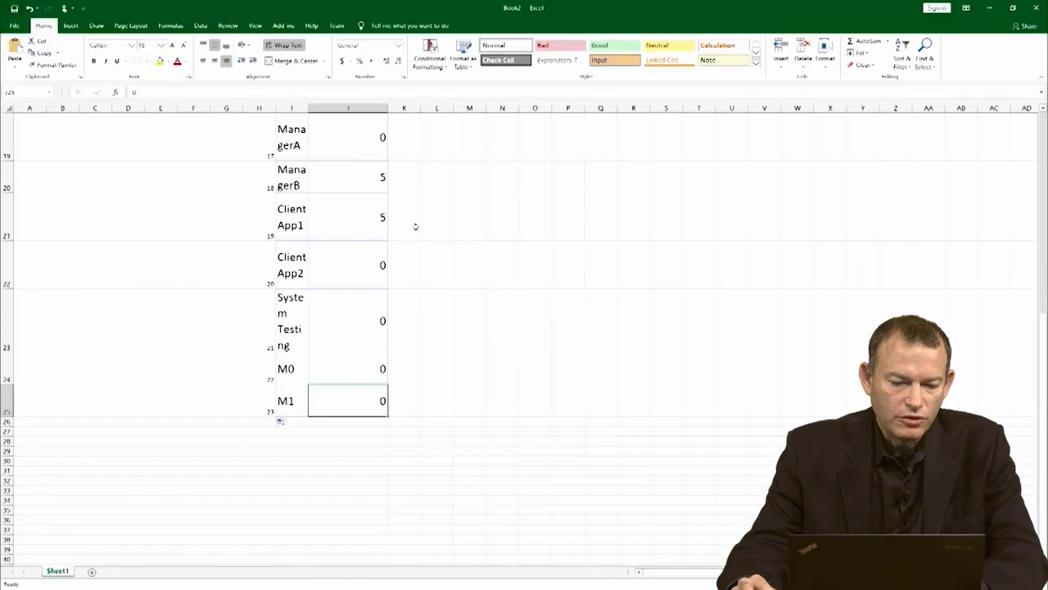
Step: Copy the task IDs, names and slack values for Client App1 through System Testing
left_click_drag(358, 330, 266, 146)
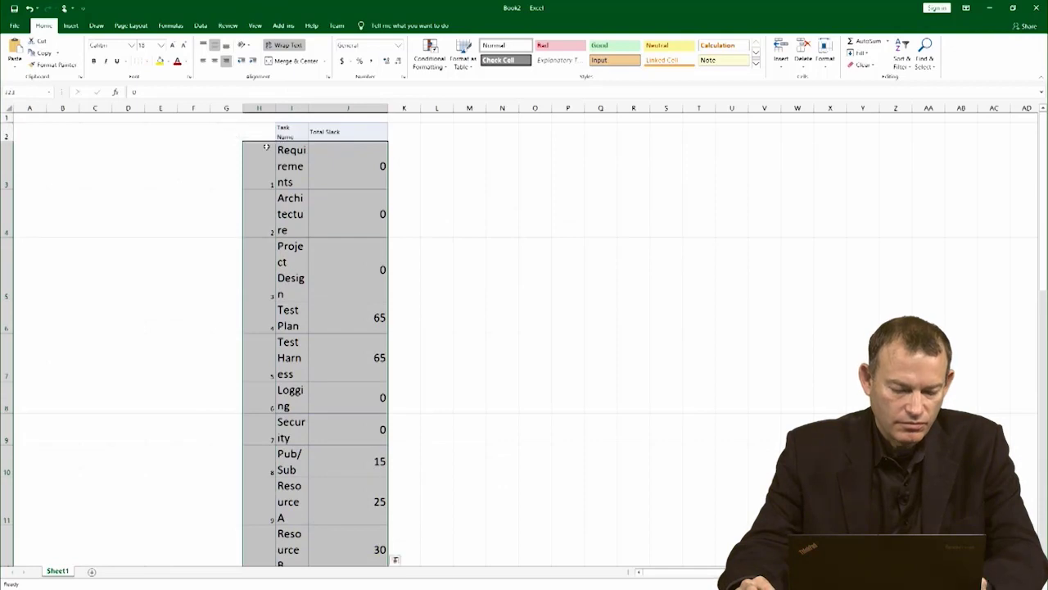
right_click(288, 194)
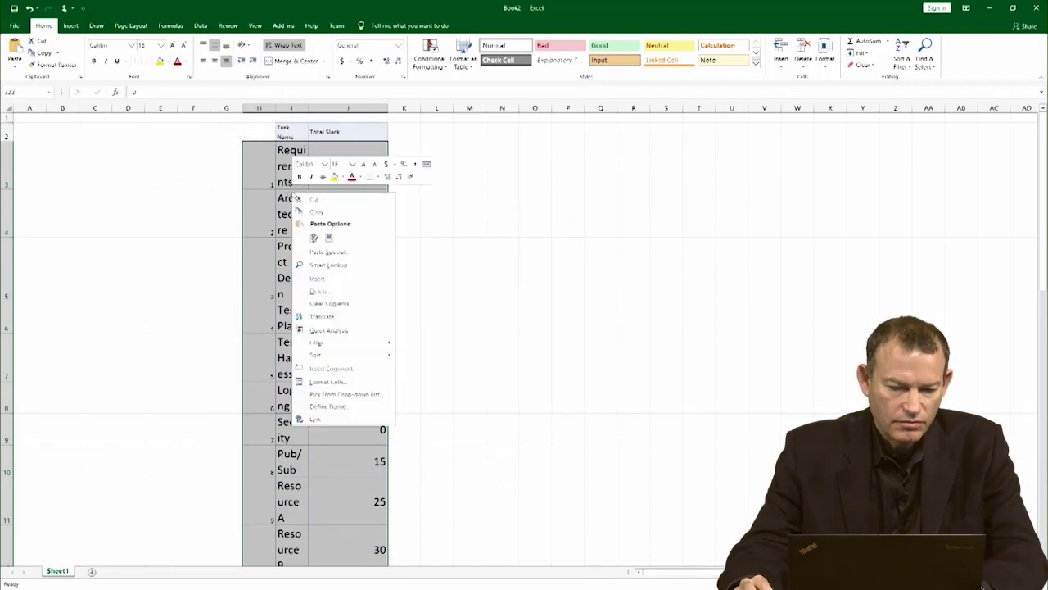
left_click(316, 212)
scroll(410, 245, "down", 5)
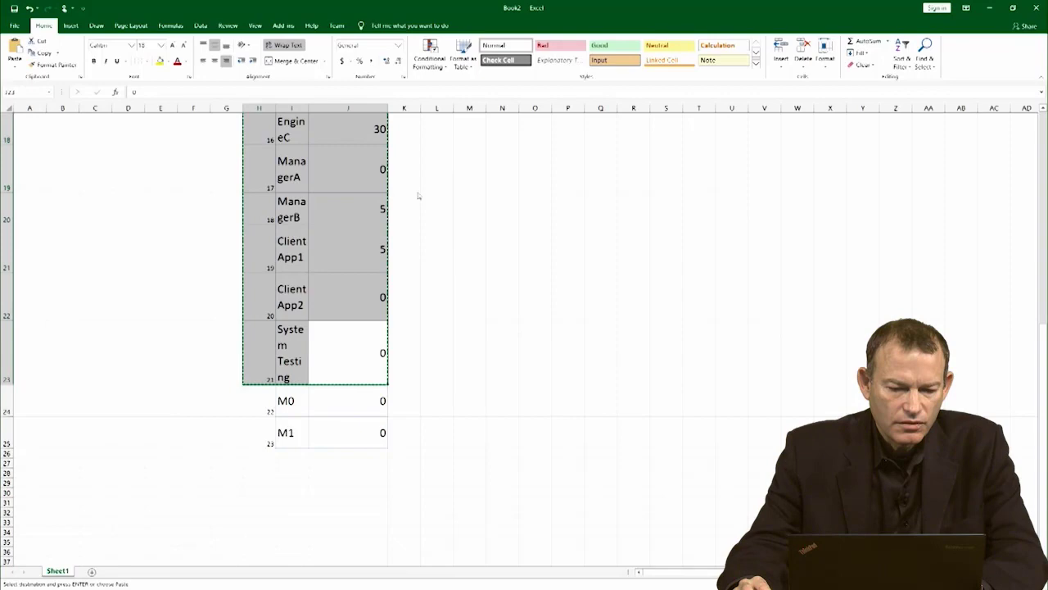
key("alt+Tab")
Step: Paste the copied tasks at B5 using Values & Number Formatting only
left_click(79, 175)
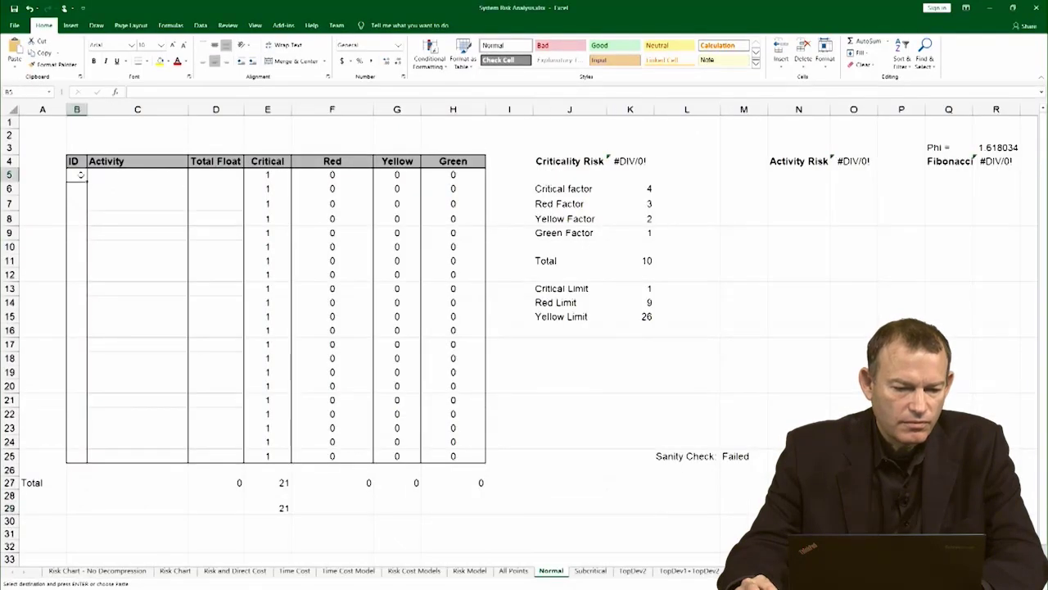
key("ctrl+v")
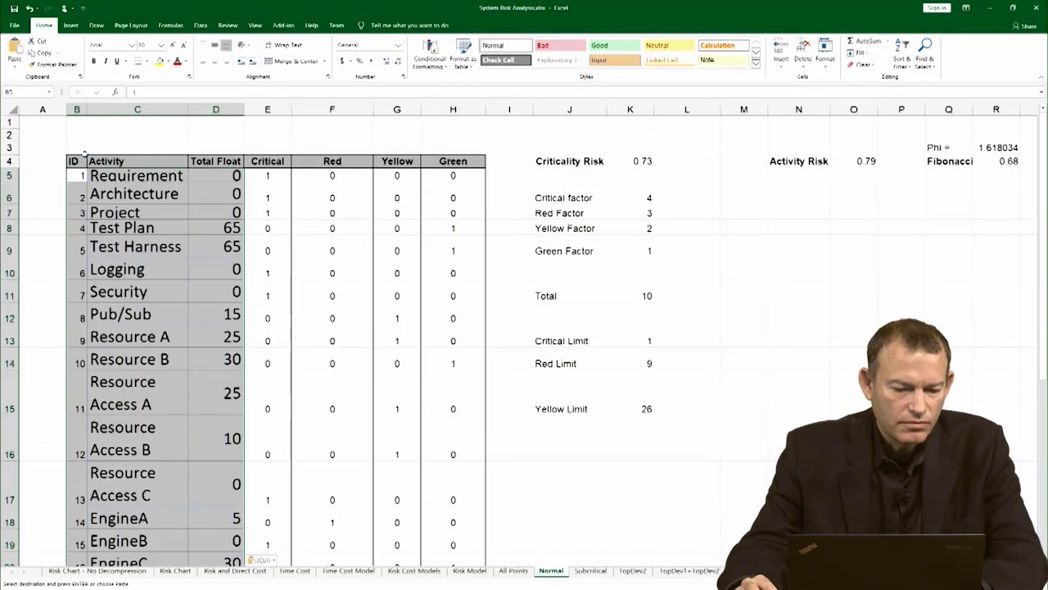
scroll(480, 309, "down", 1)
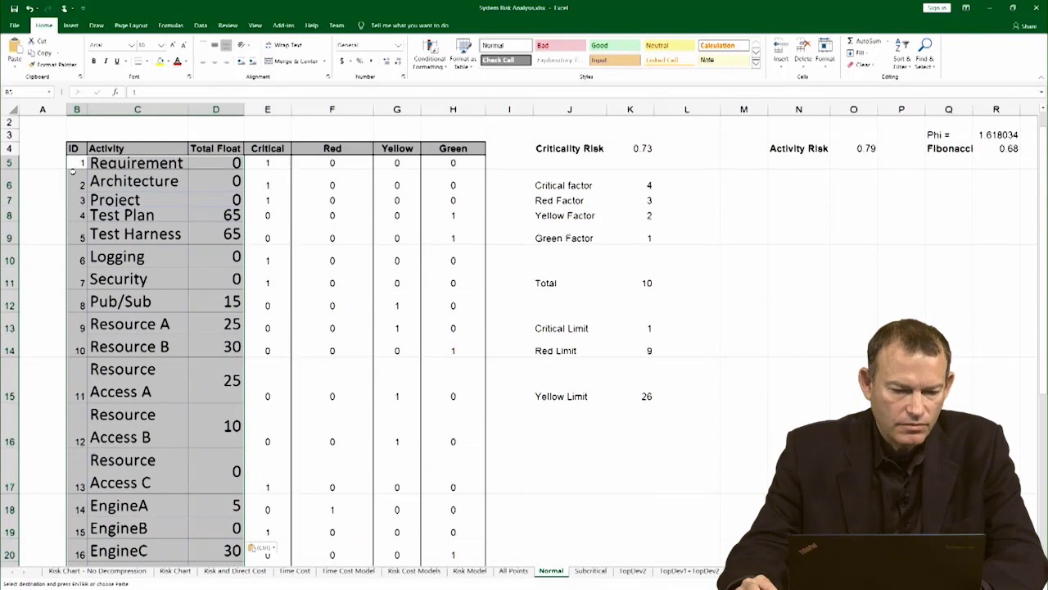
scroll(460, 348, "down", 4)
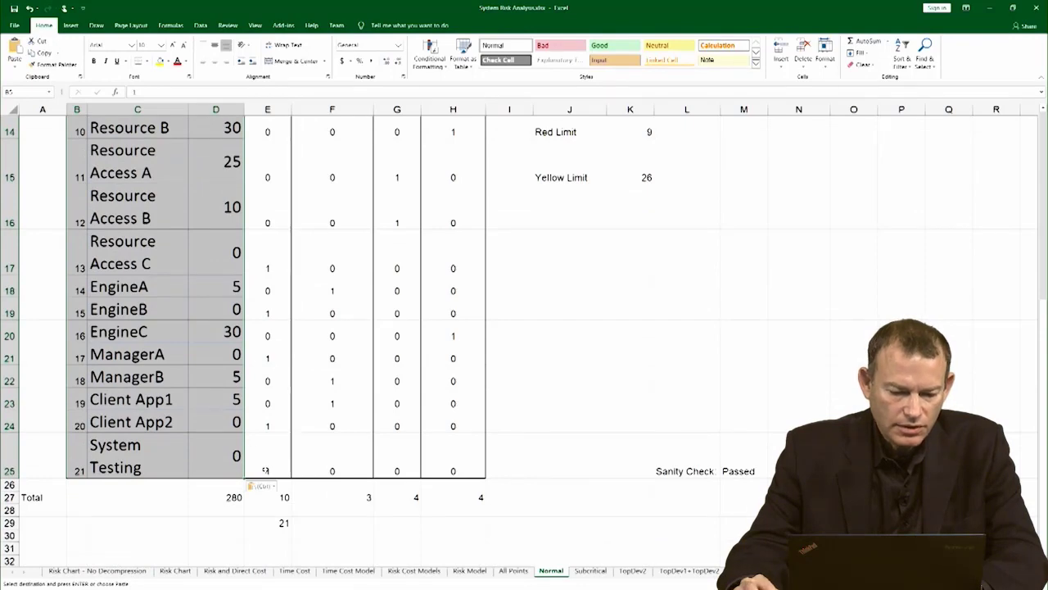
left_click(263, 486)
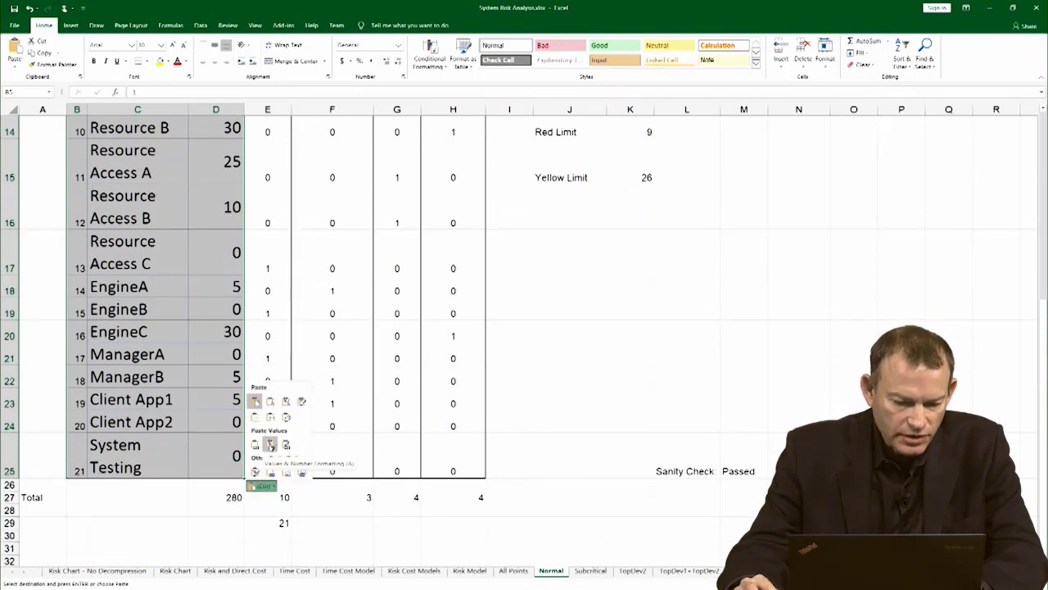
left_click(270, 444)
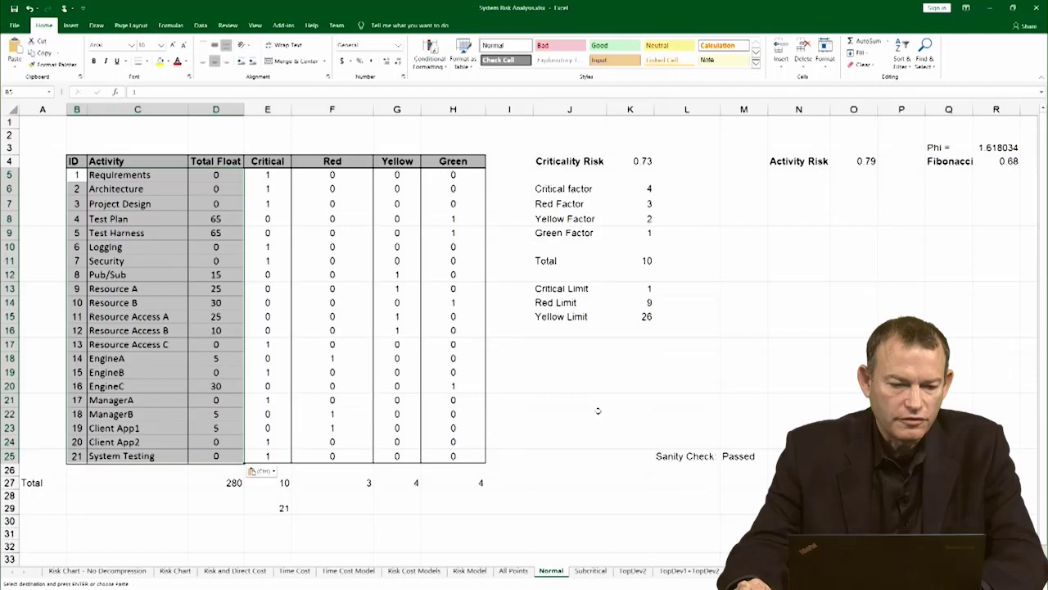
left_click(825, 303)
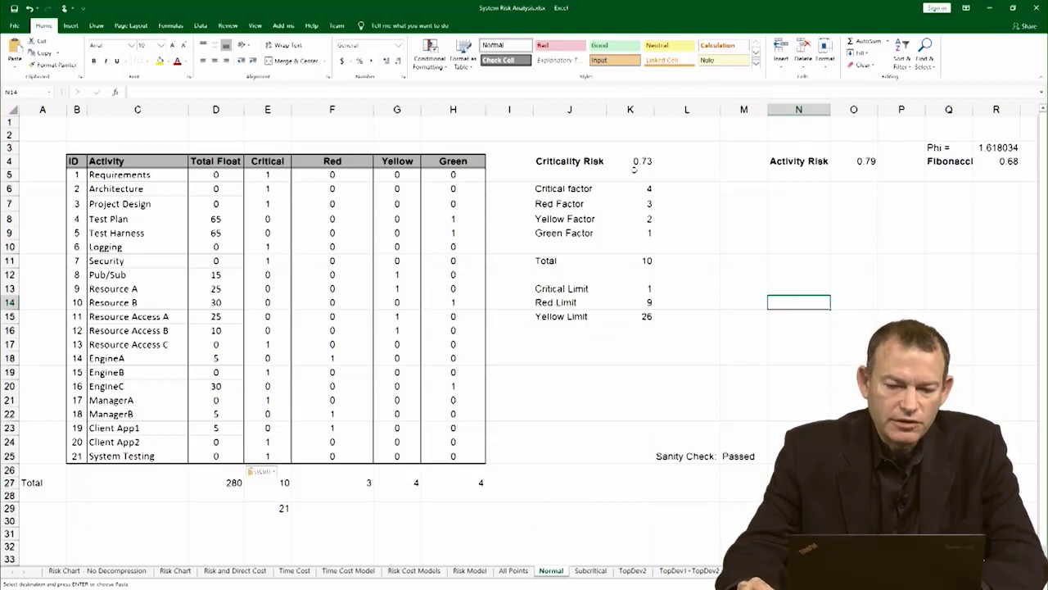
left_click(634, 163)
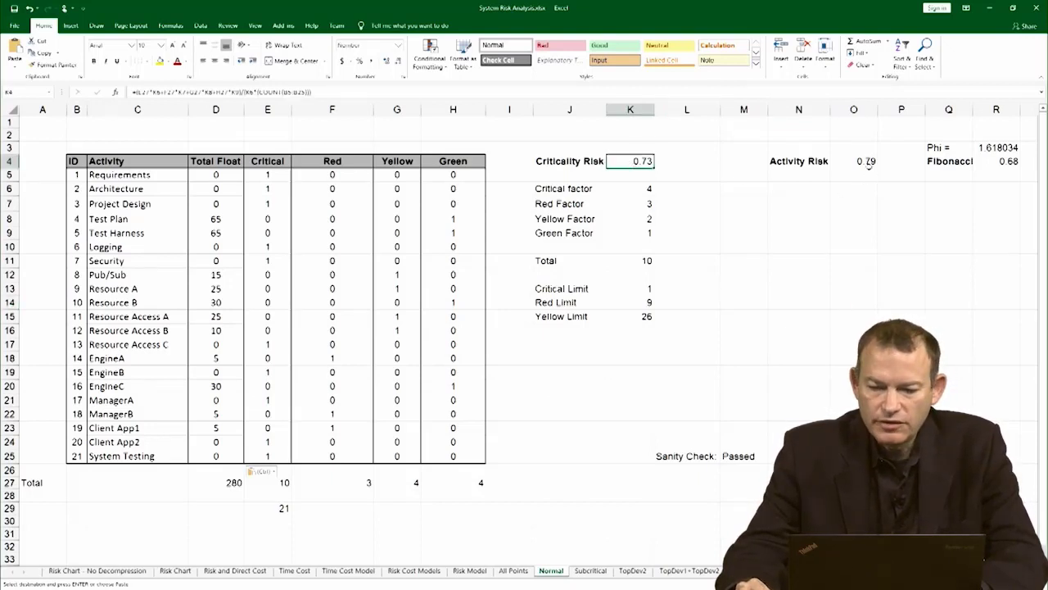
left_click(866, 163)
left_click(843, 262)
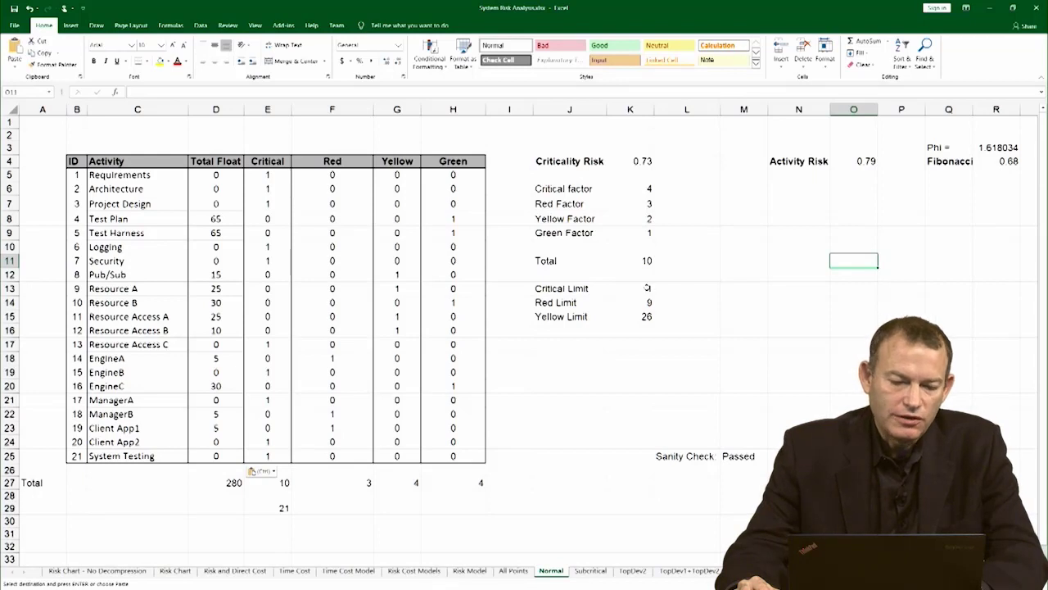
left_click_drag(638, 288, 645, 315)
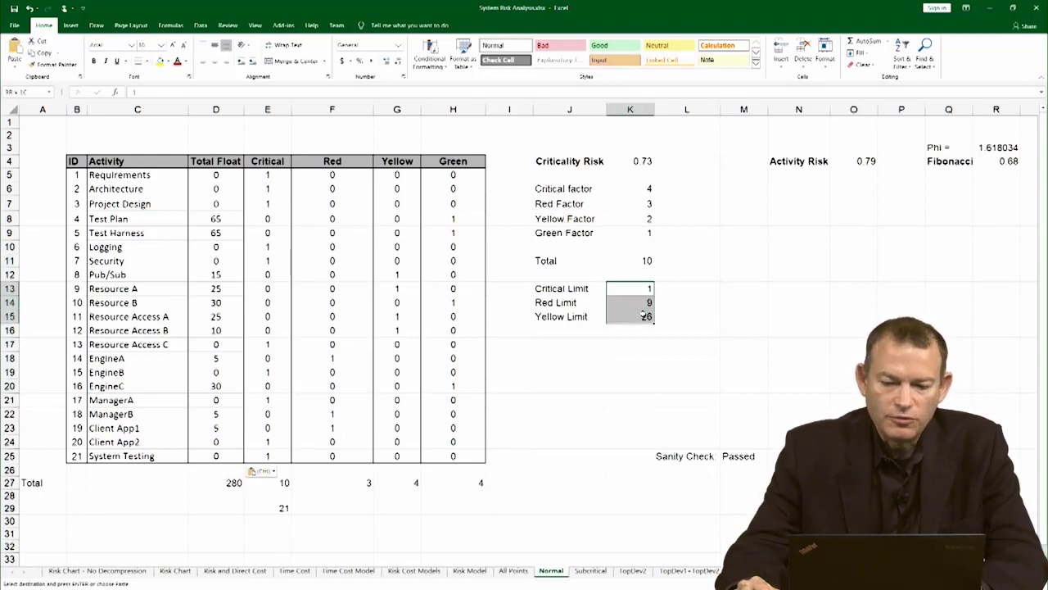
left_click(628, 341)
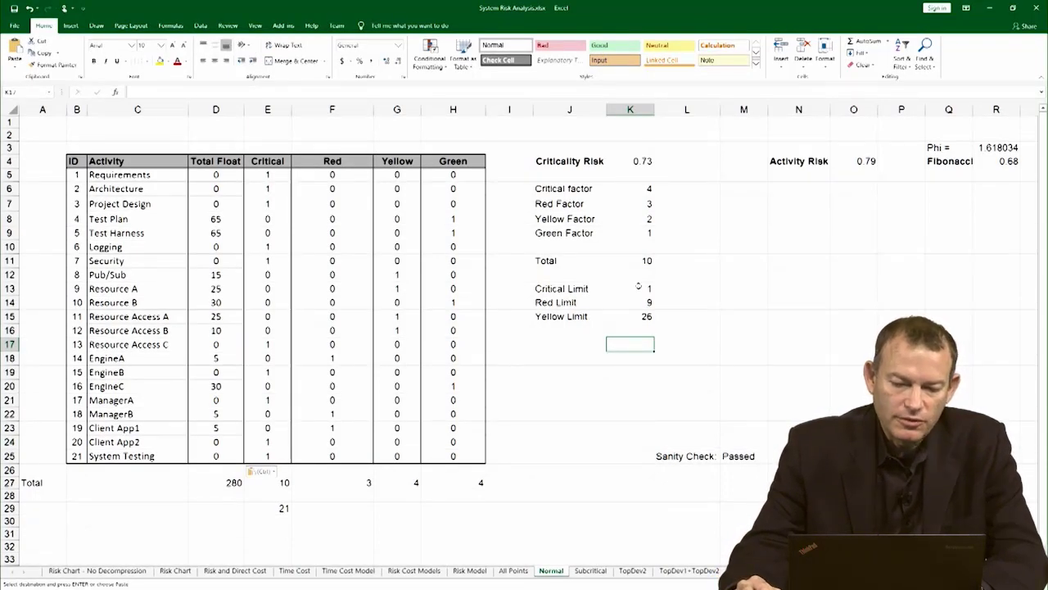
left_click_drag(639, 288, 636, 313)
left_click(618, 348)
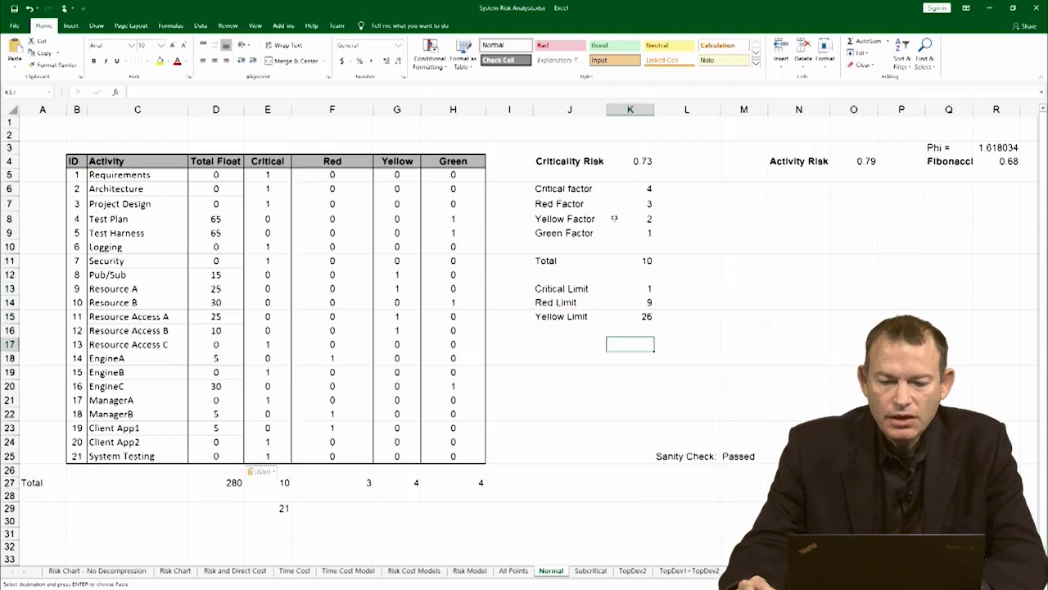
left_click_drag(619, 189, 619, 212)
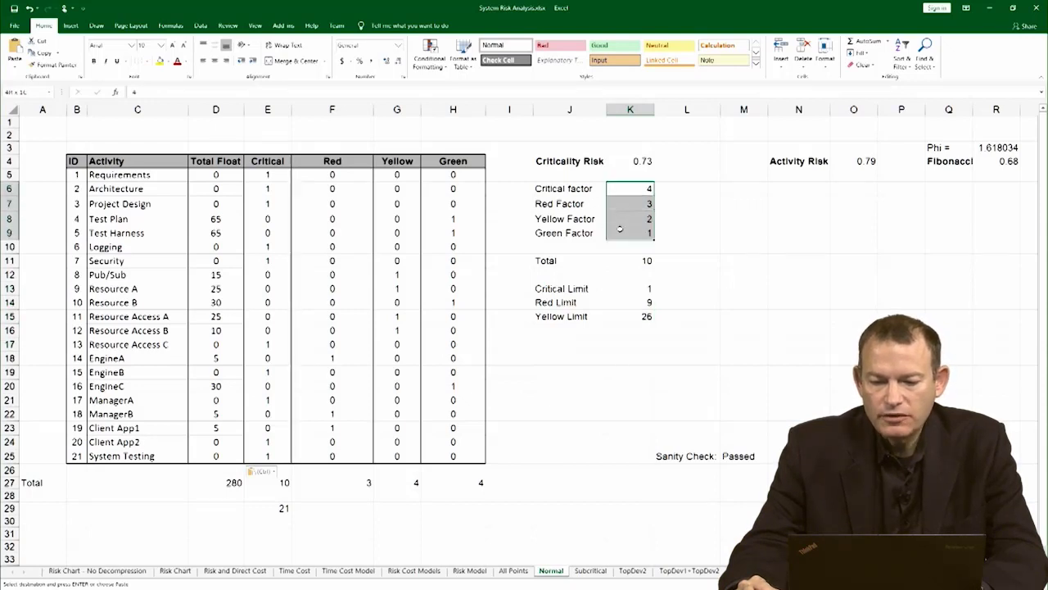
left_click_drag(620, 230, 620, 231)
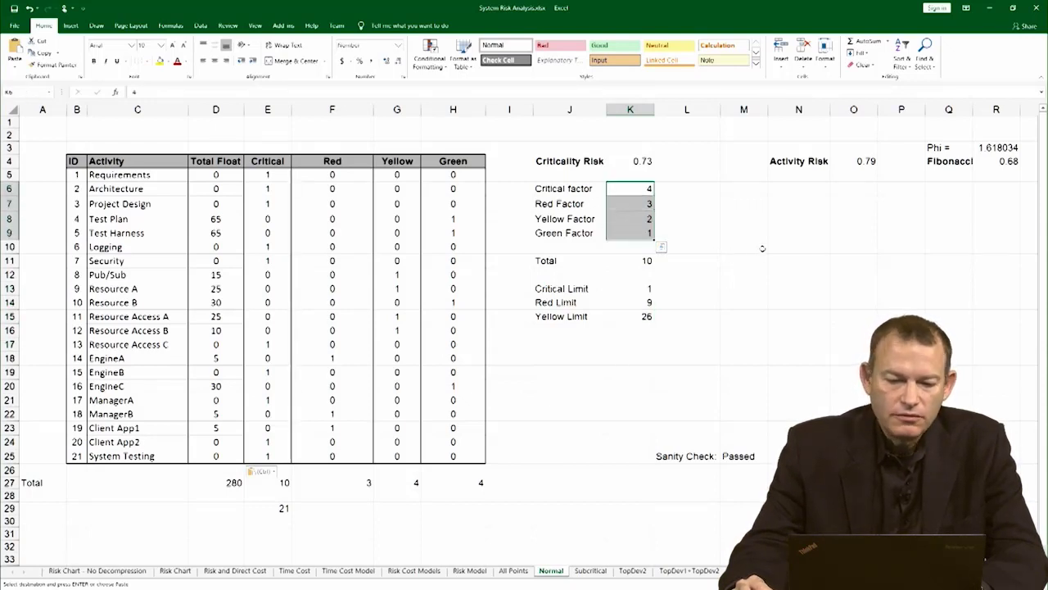
left_click(760, 251)
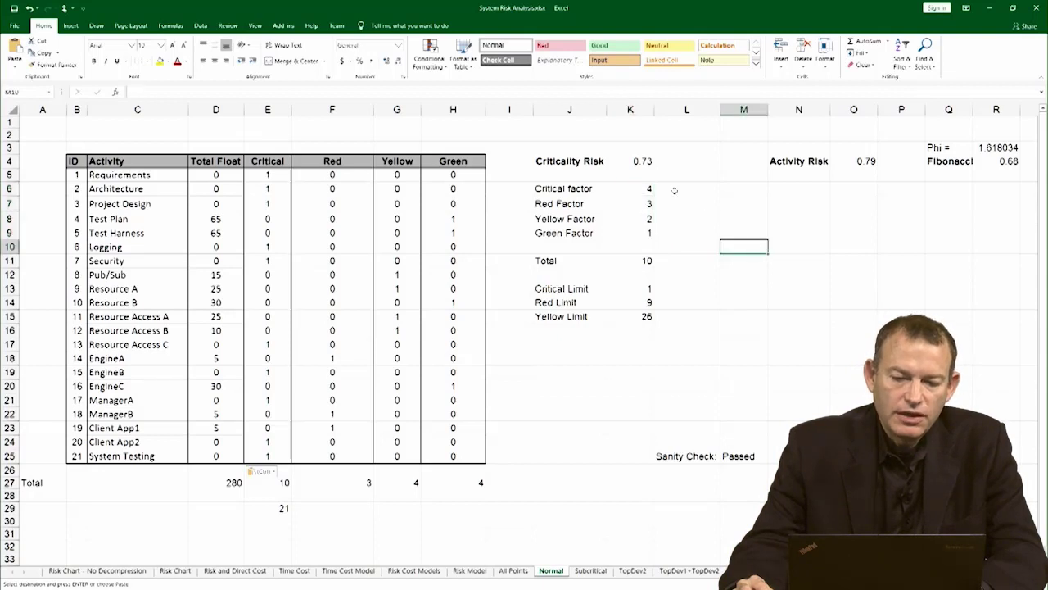
left_click_drag(640, 188, 639, 234)
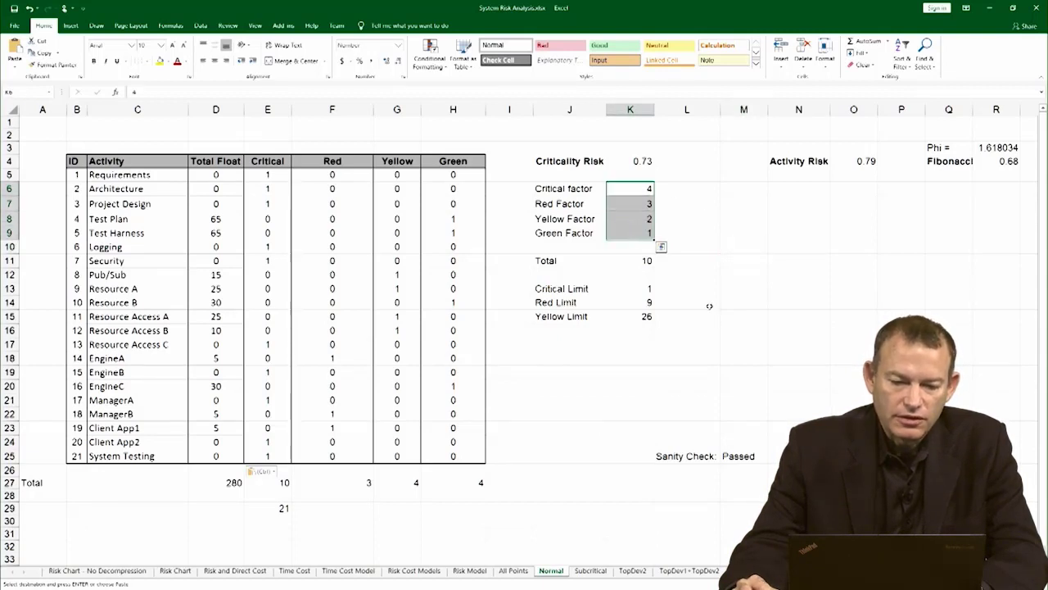
left_click(637, 161)
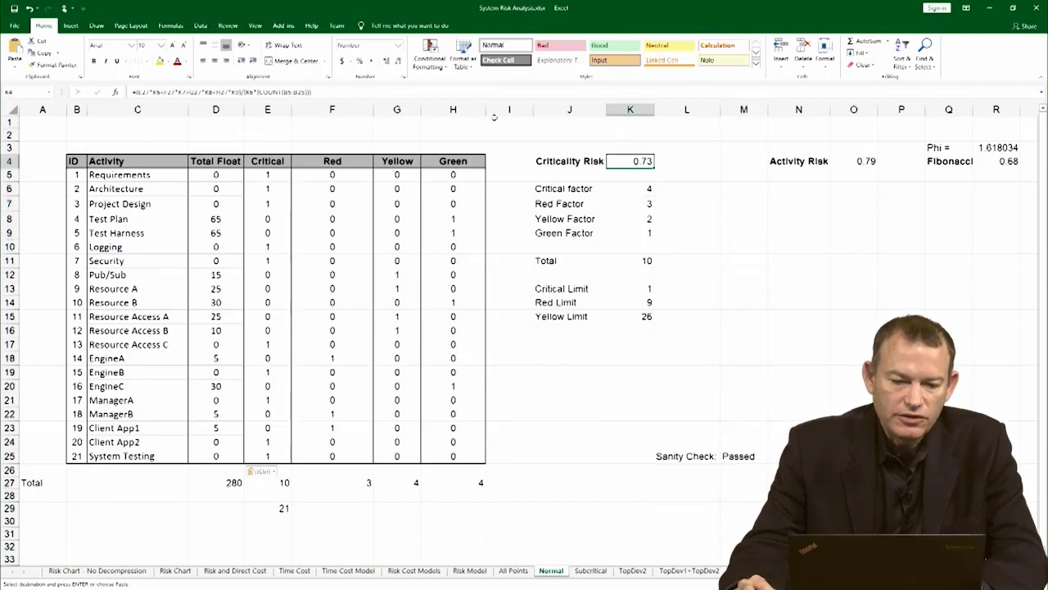
left_click(259, 92)
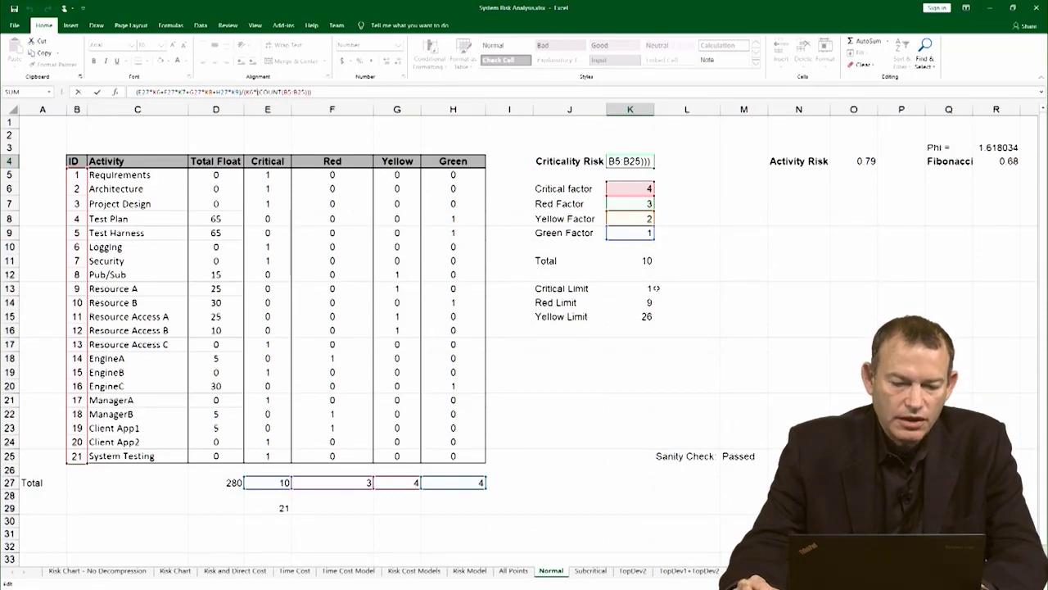
Step: Finish the Criticality Risk formula and correct the Sanity Check formula in M25
key("ctrl+Return")
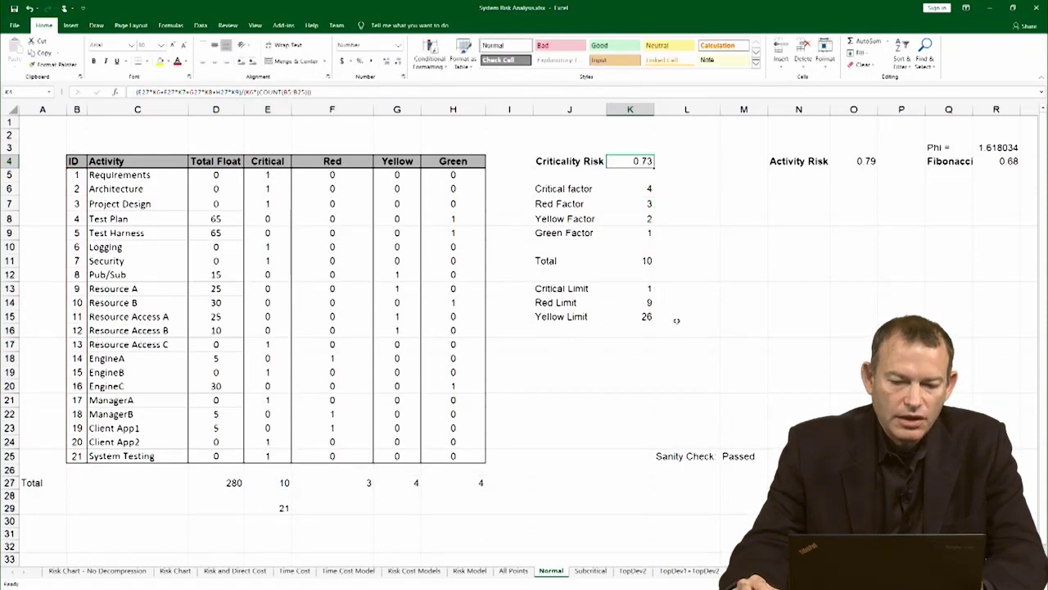
left_click(739, 456)
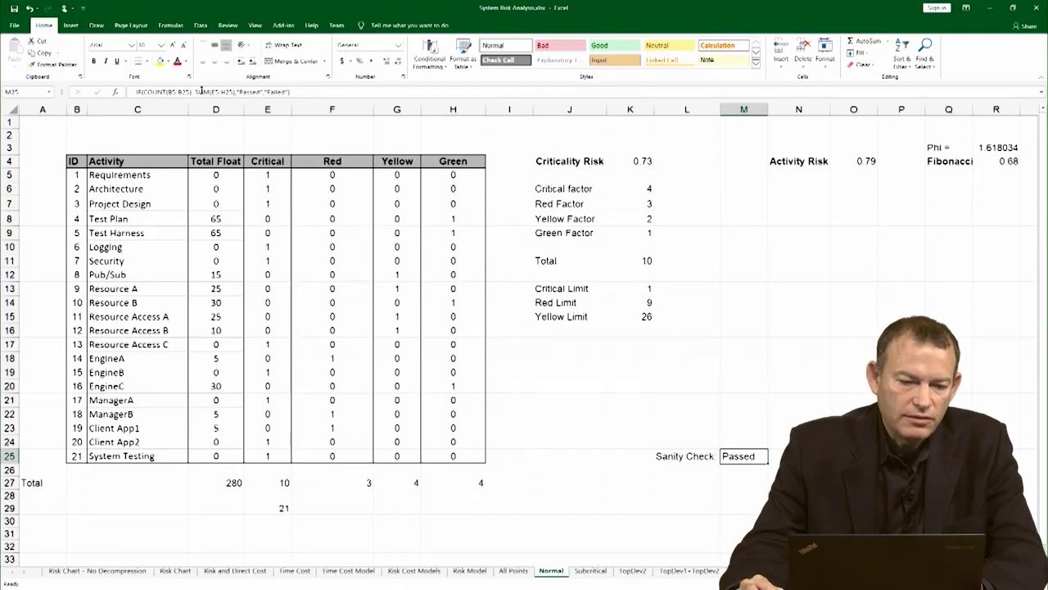
left_click(200, 91)
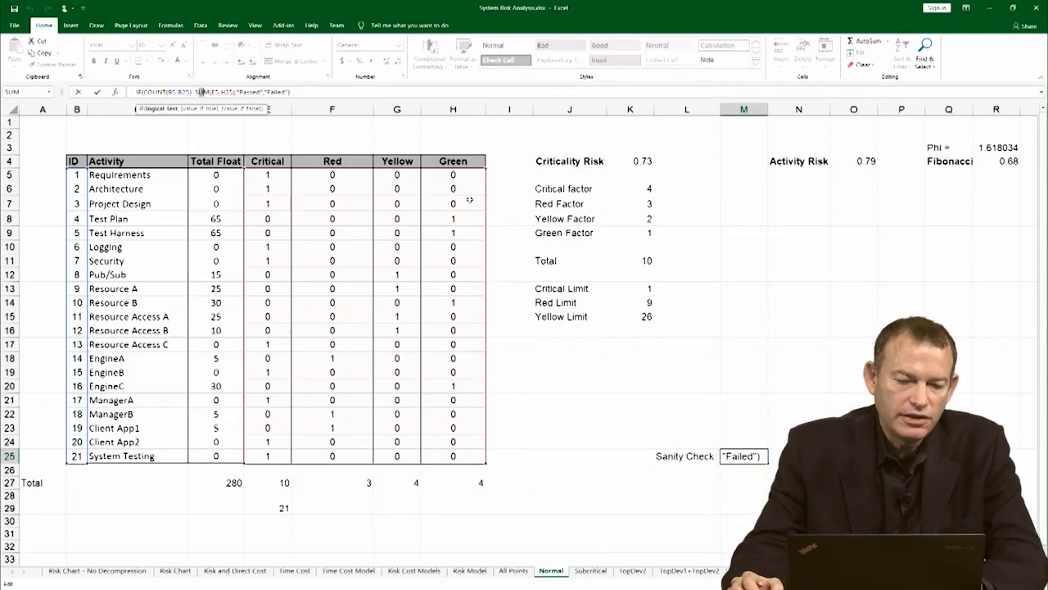
type("=")
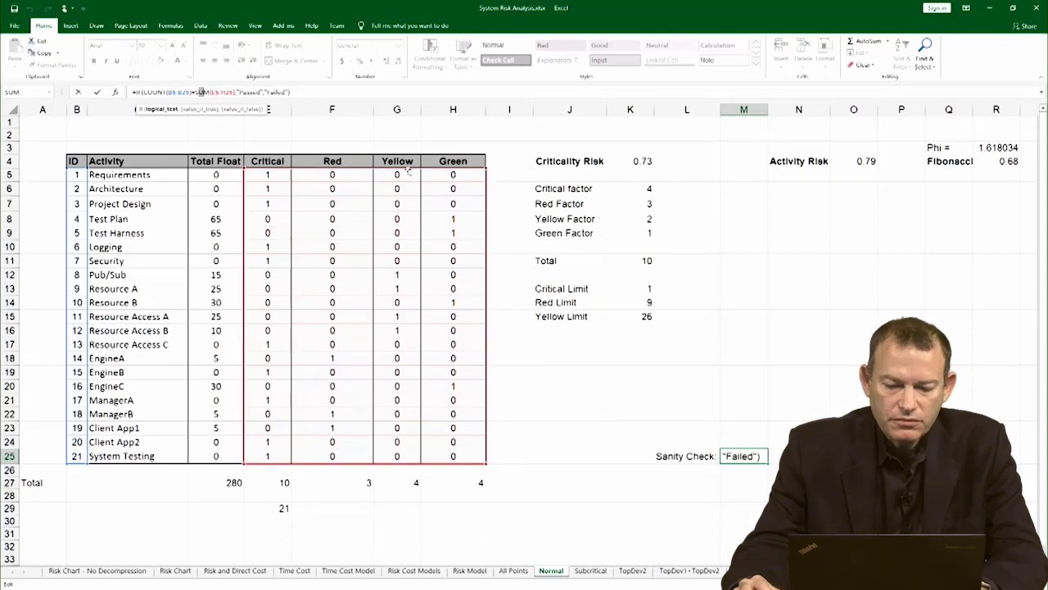
key("Return")
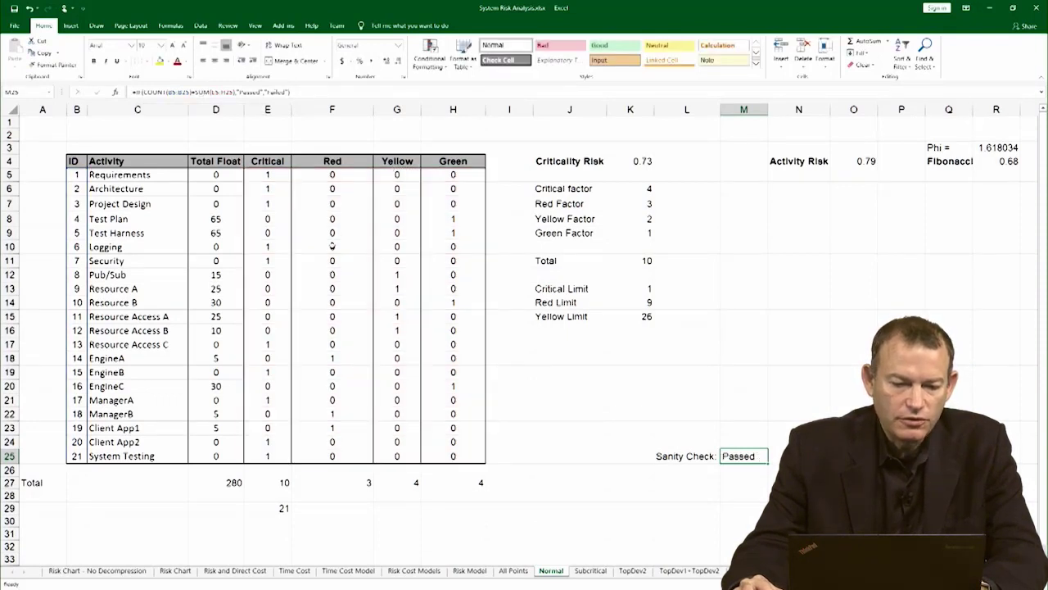
Step: Test a Red flag of 1 on Test Harness in F9, then undo it
left_click(332, 246)
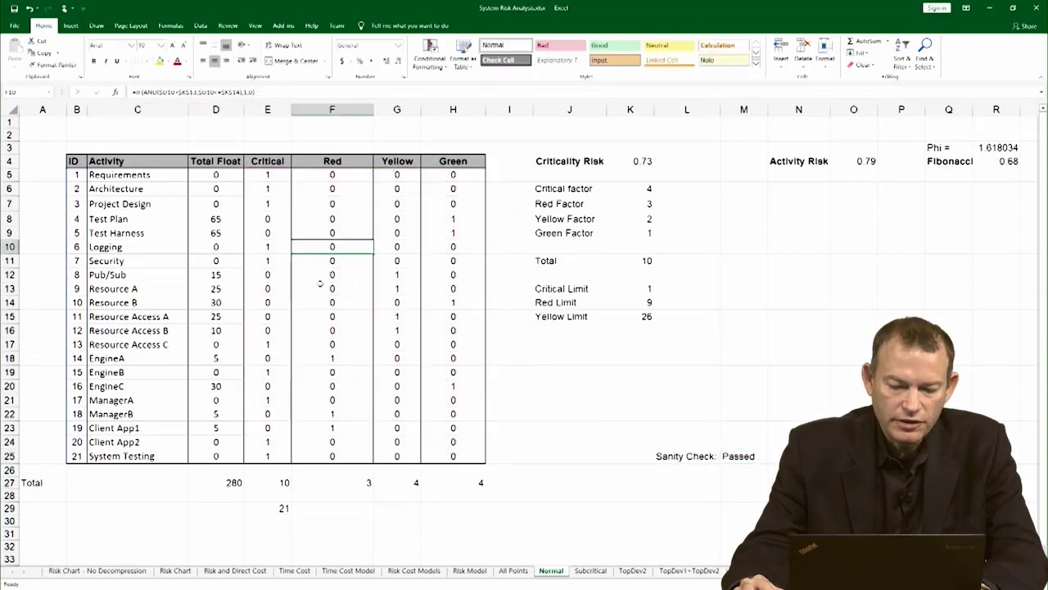
left_click(744, 456)
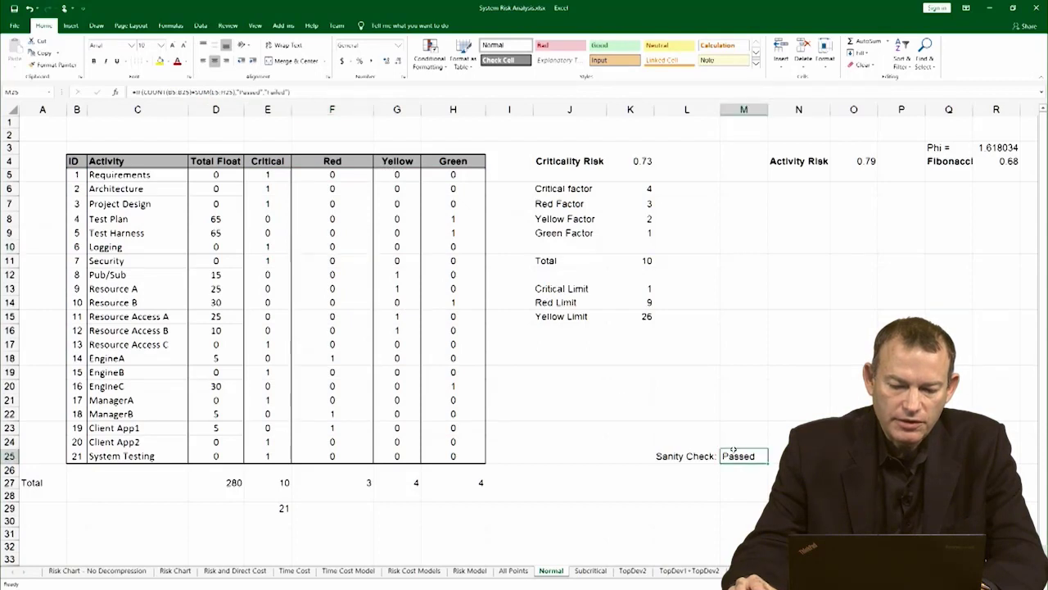
left_click(714, 329)
left_click(327, 231)
type("1")
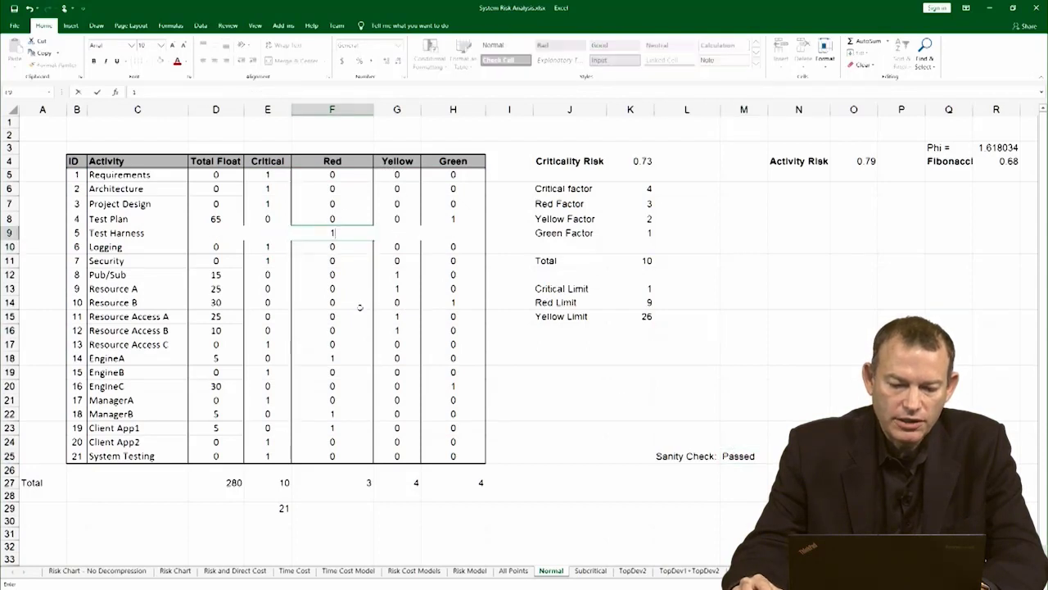
left_click(361, 315)
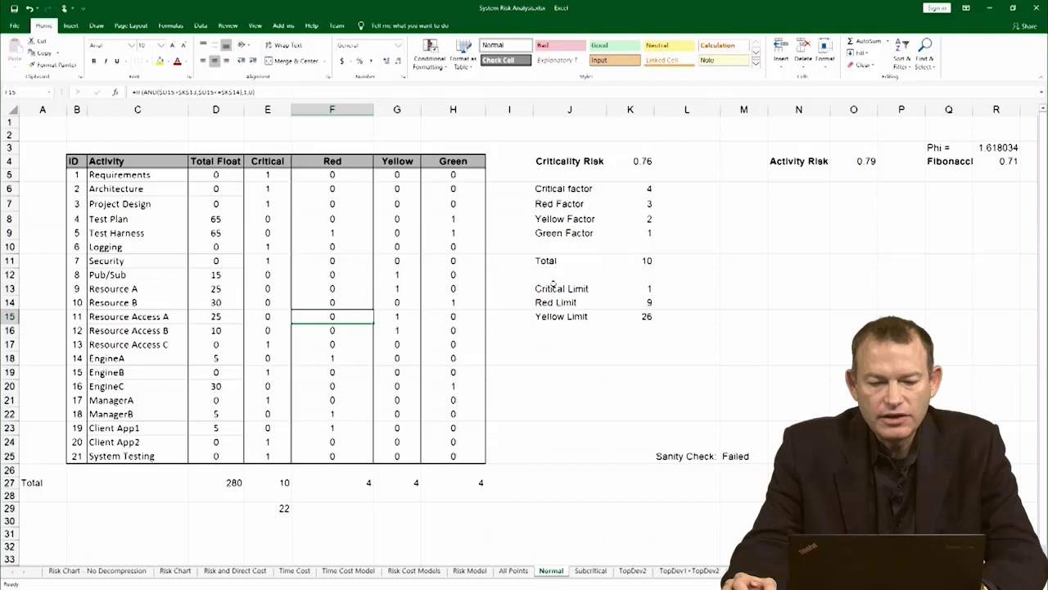
key("ctrl+z")
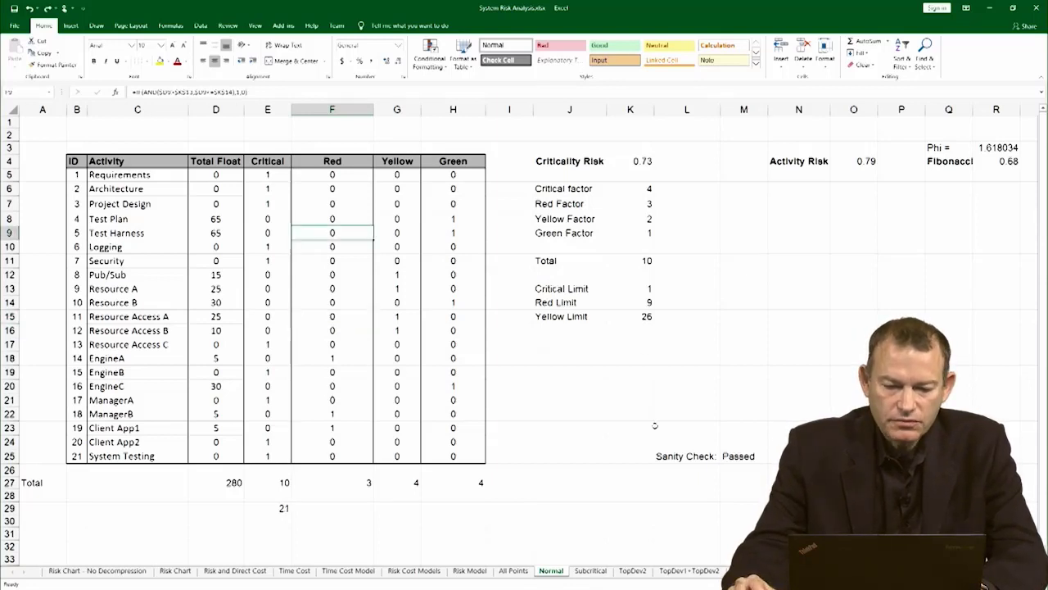
left_click(671, 404)
left_click(631, 162)
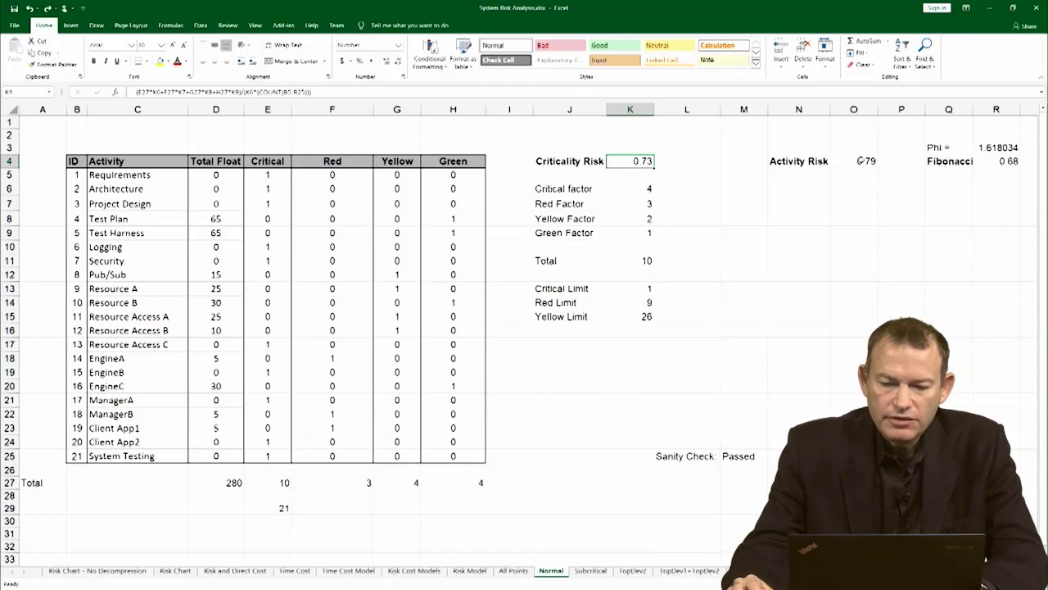
left_click(860, 161)
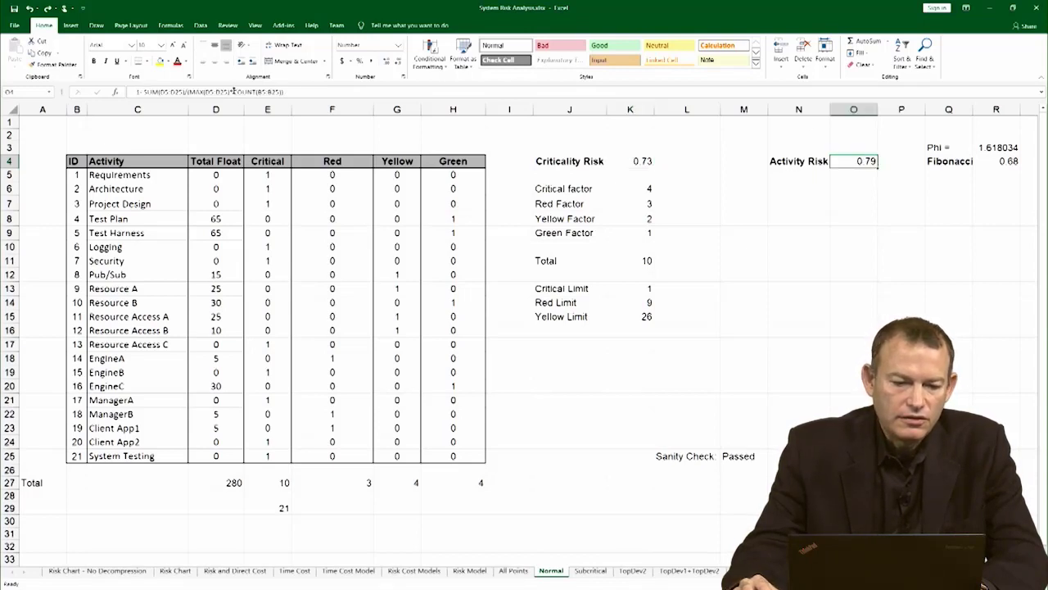
left_click(234, 93)
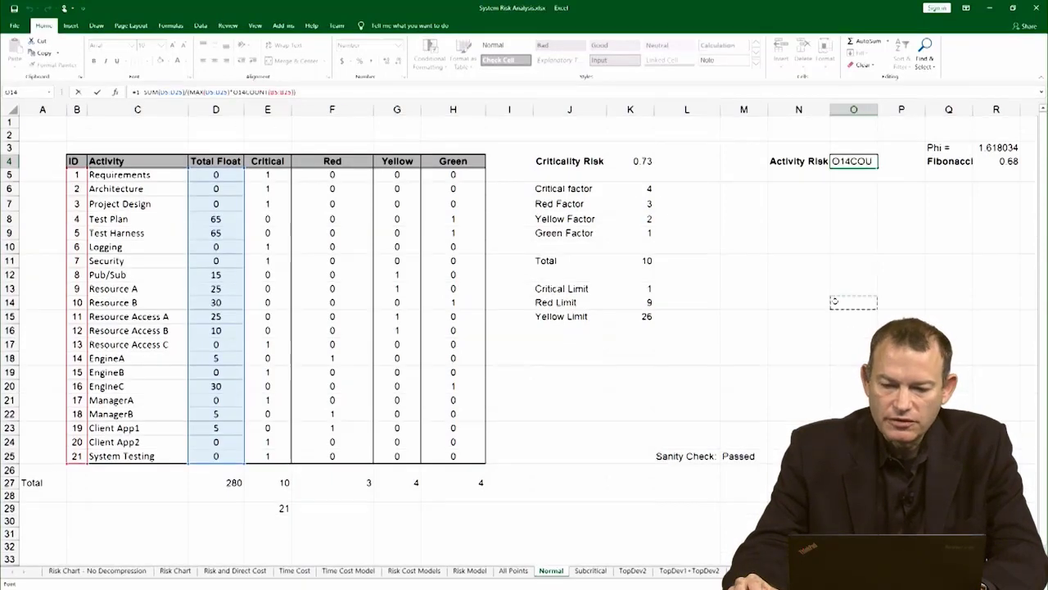
key("ctrl+Return")
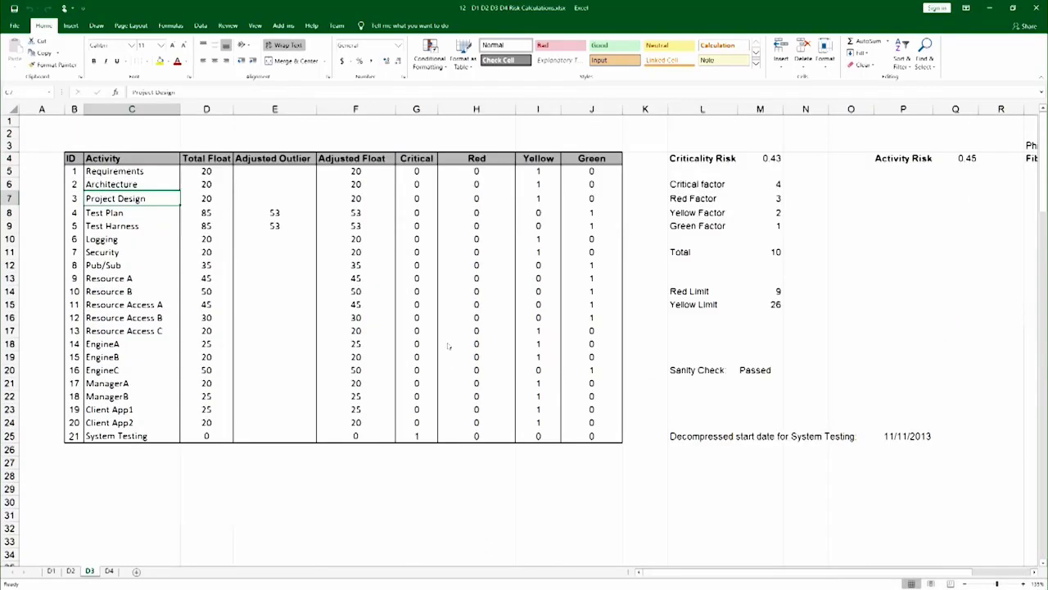
Step: Inspect the Test Plan and Test Harness Total Float values of 85 on sheet D3
key("alt")
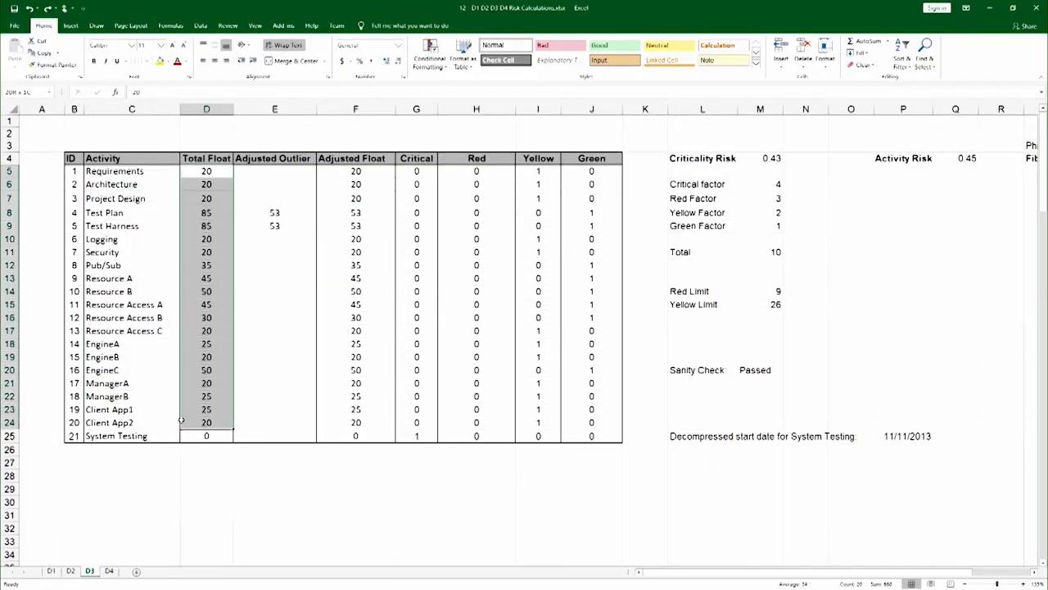
left_click(203, 212)
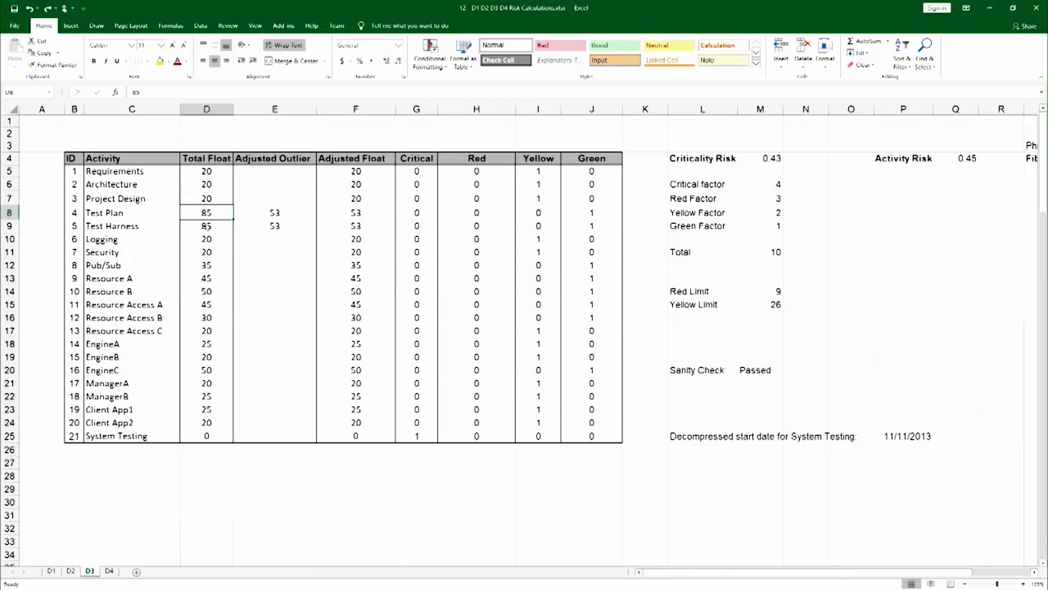
left_click(206, 226)
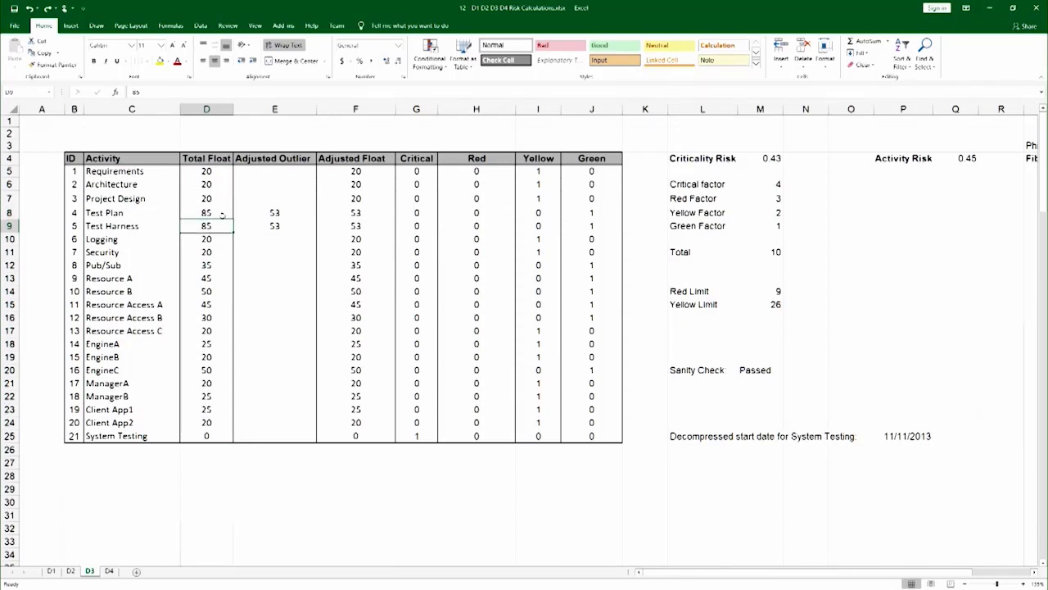
left_click_drag(216, 213, 206, 225)
left_click(206, 225)
left_click_drag(275, 160, 276, 449)
left_click(275, 319)
left_click(275, 184)
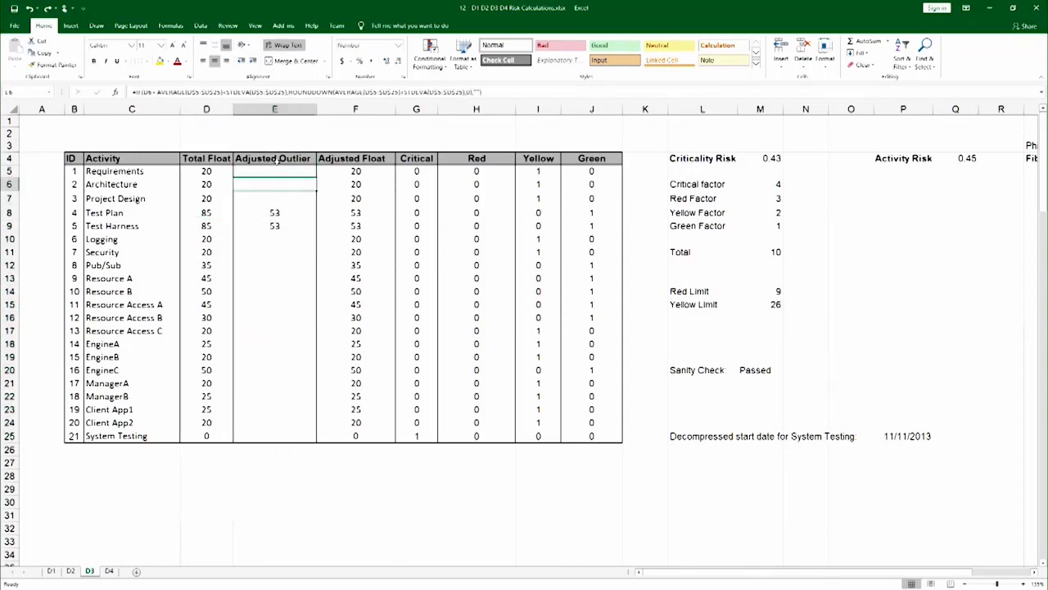
left_click(251, 92)
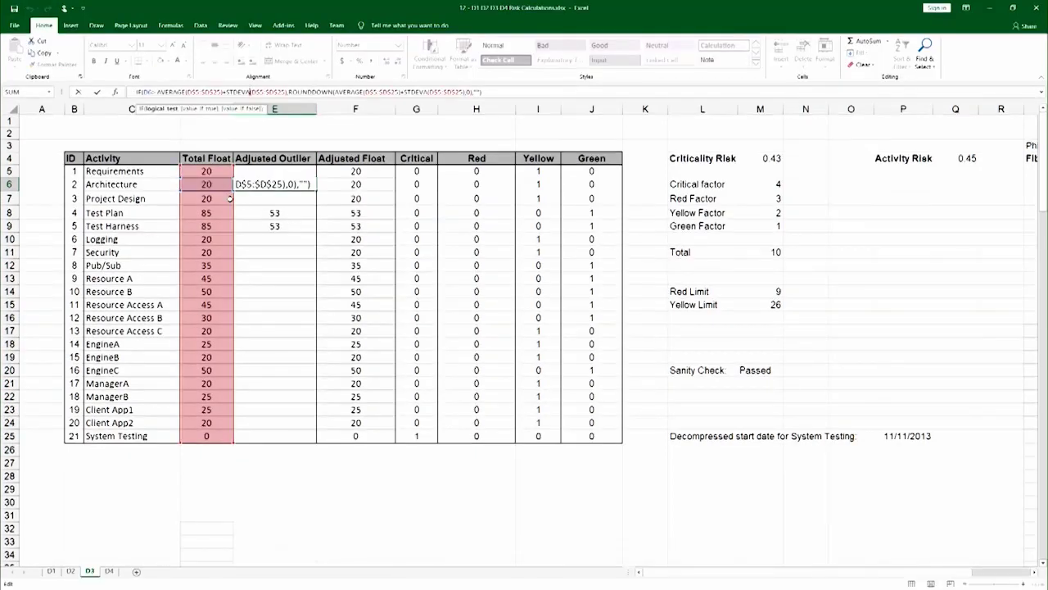
key("Escape")
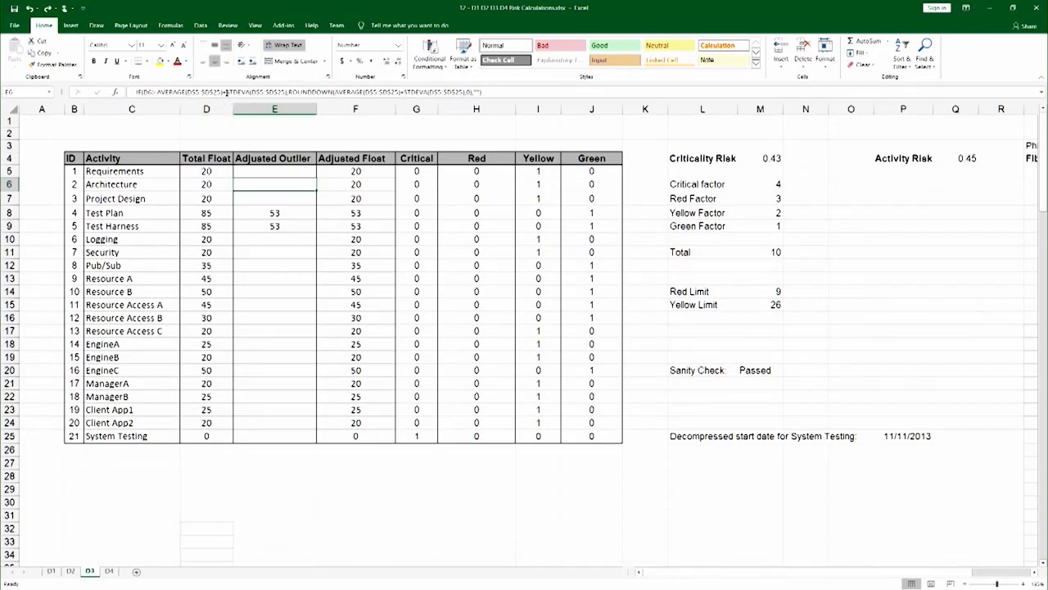
left_click(227, 93)
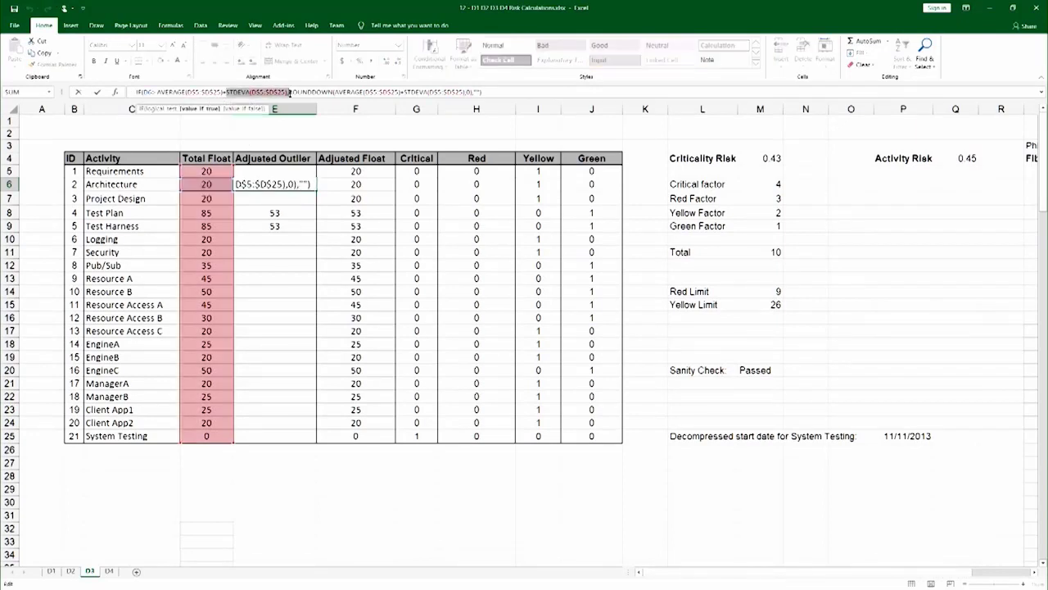
key("Escape")
left_click(216, 214)
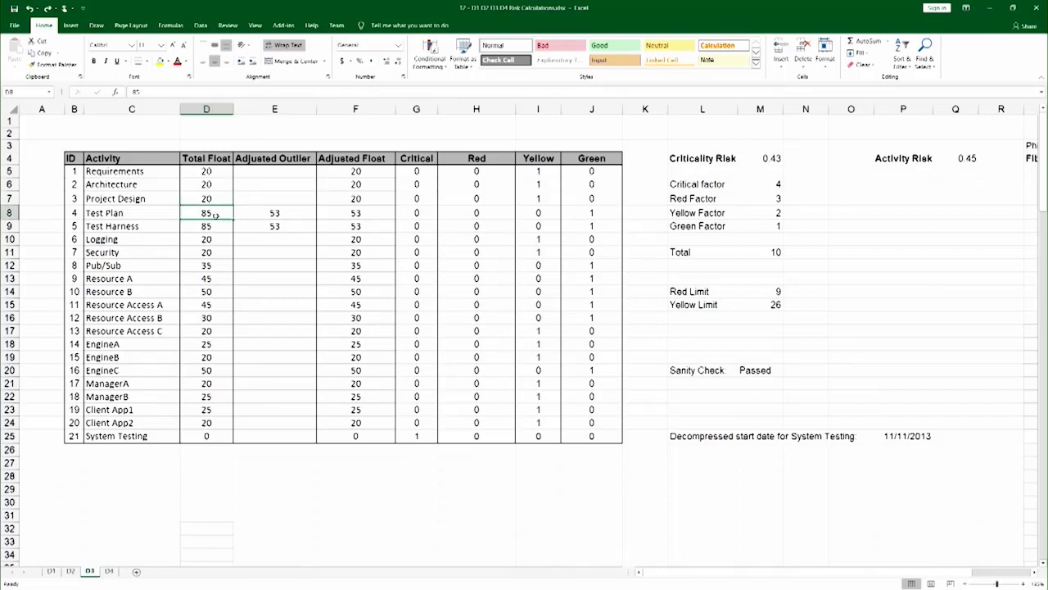
left_click(263, 216)
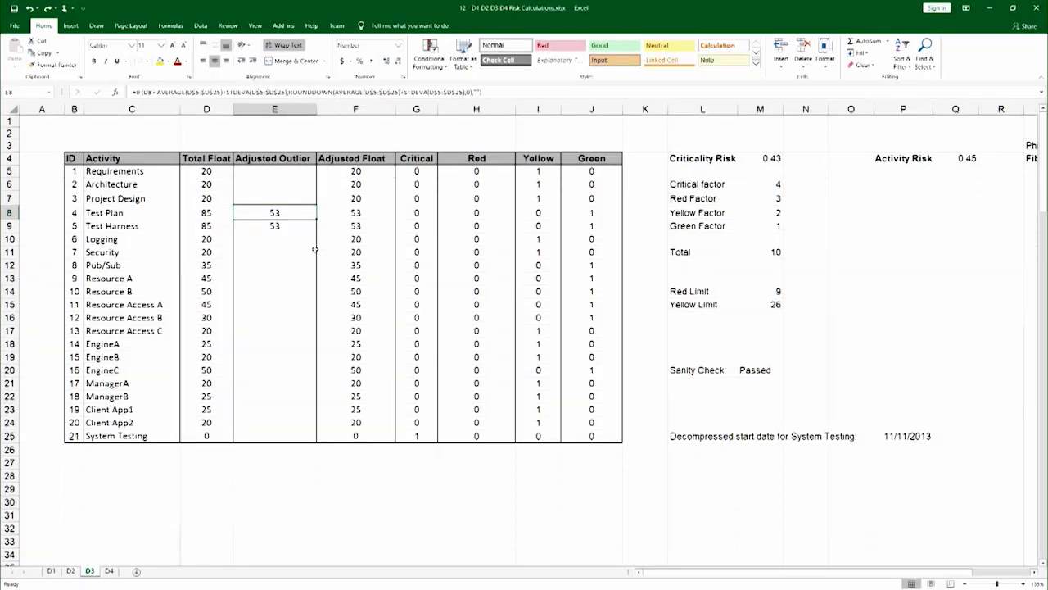
left_click(295, 184)
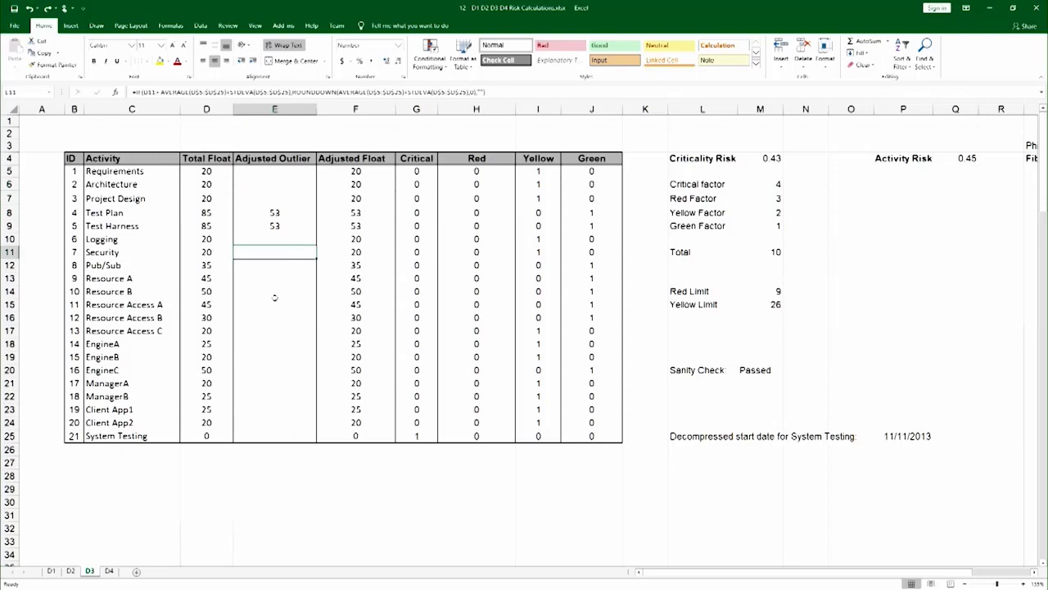
left_click(215, 212)
left_click_drag(219, 215, 220, 236)
left_click_drag(281, 211, 284, 225)
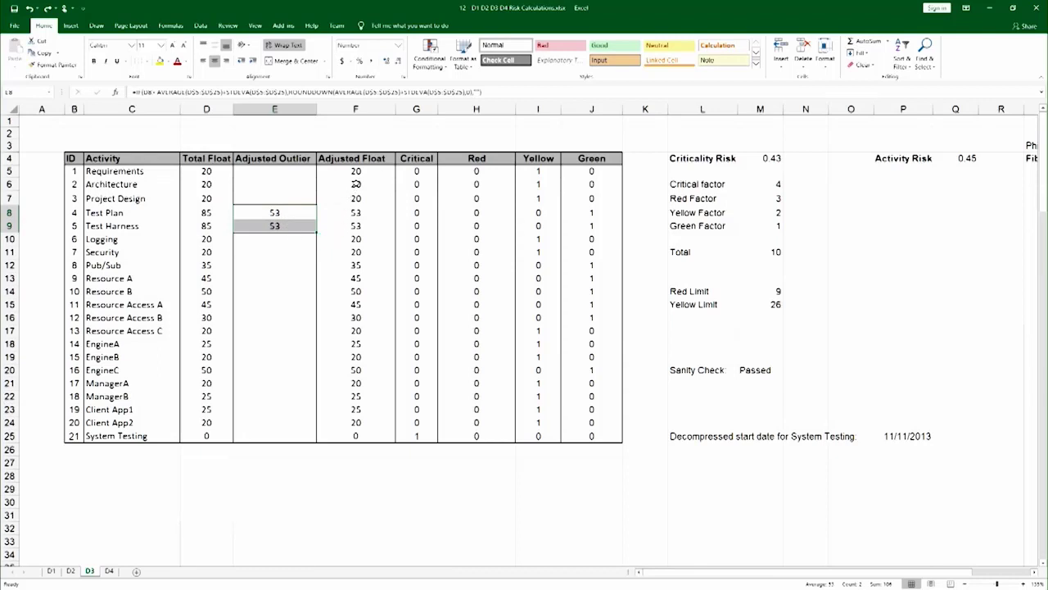
Step: Inspect Architecture's Adjusted Float, outlier and Total Float (20) formulas
left_click(357, 183)
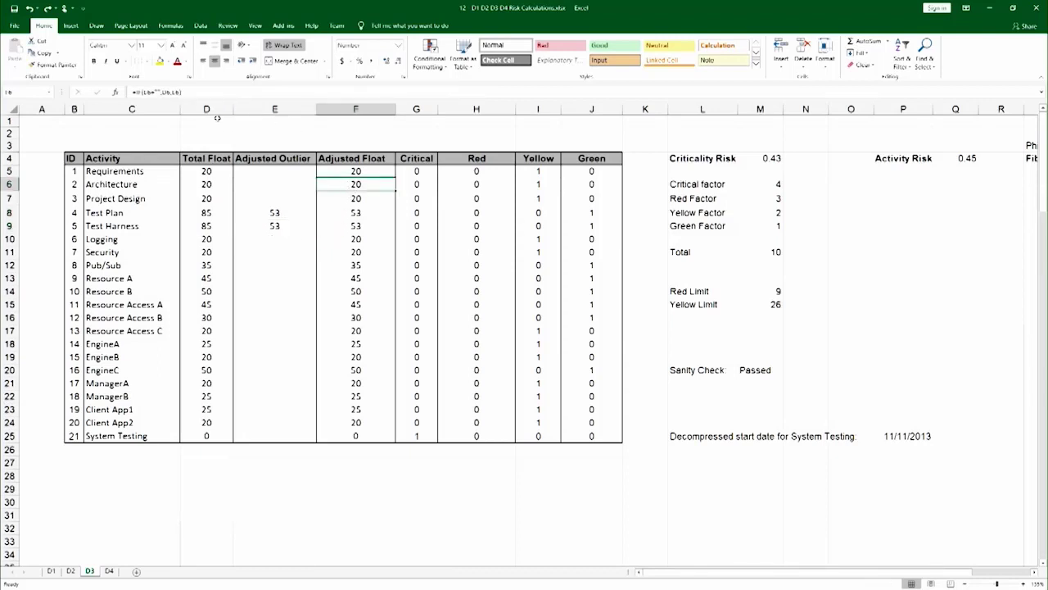
left_click(165, 92)
key("Escape")
left_click(291, 184)
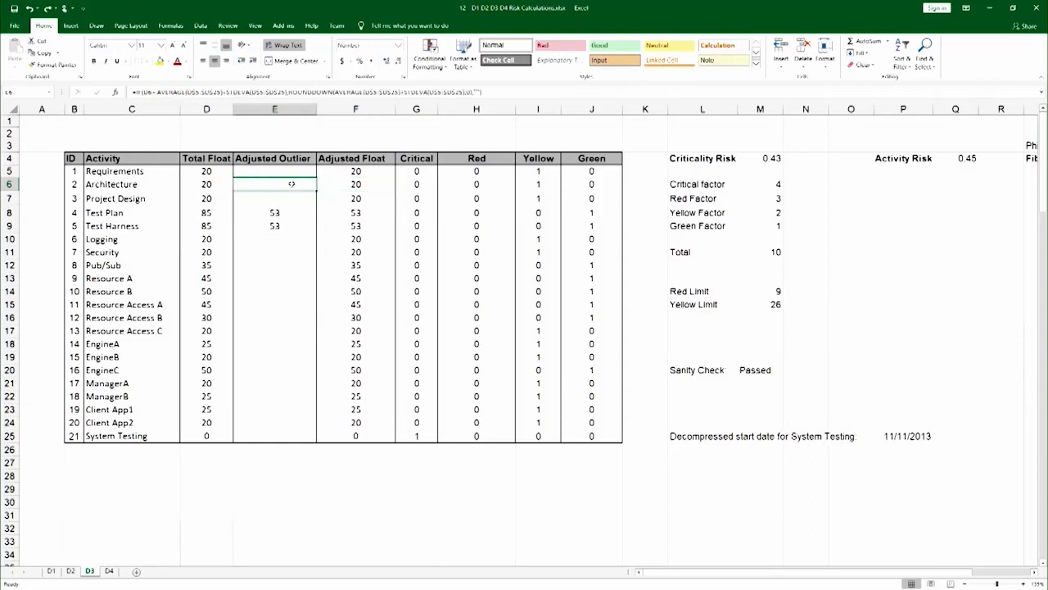
left_click(229, 183)
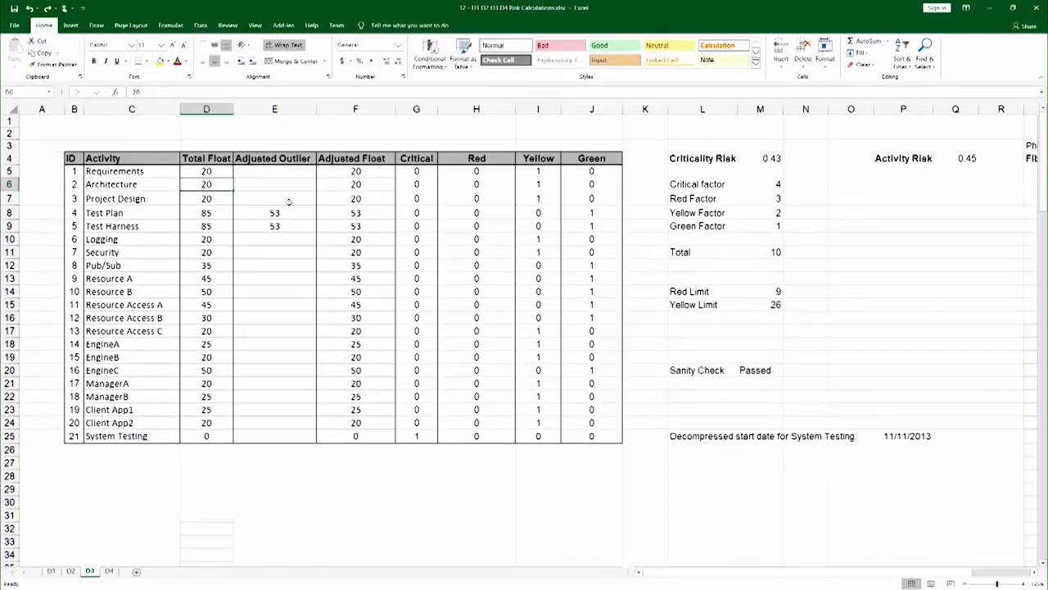
Step: Review Test Plan's outlier and Adjusted Float formulas, then open the Activity Risk (0.45) formula
left_click(290, 211)
left_click(342, 212)
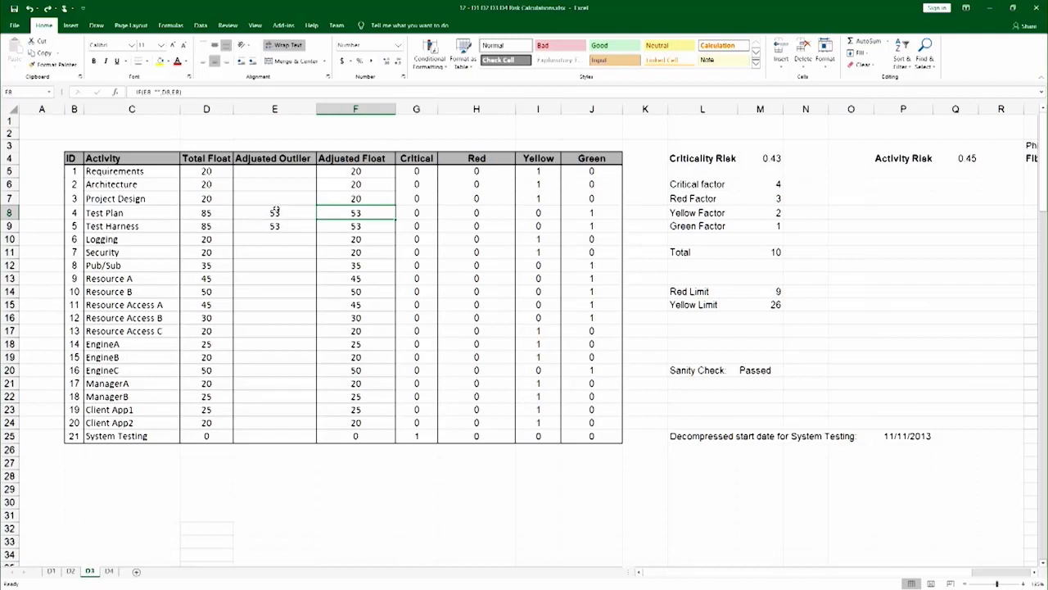
left_click(275, 212)
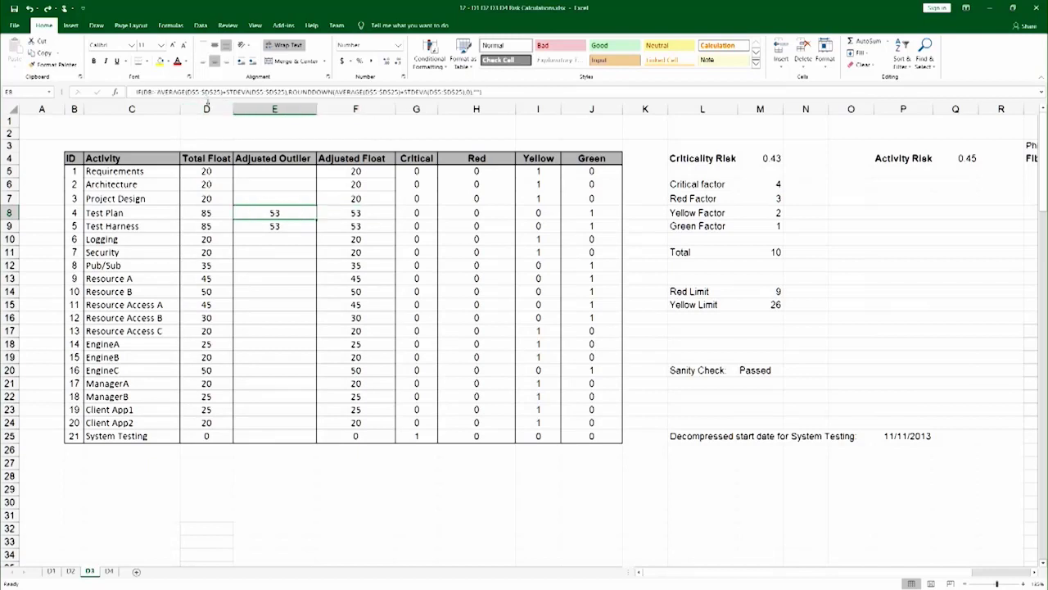
left_click(360, 210)
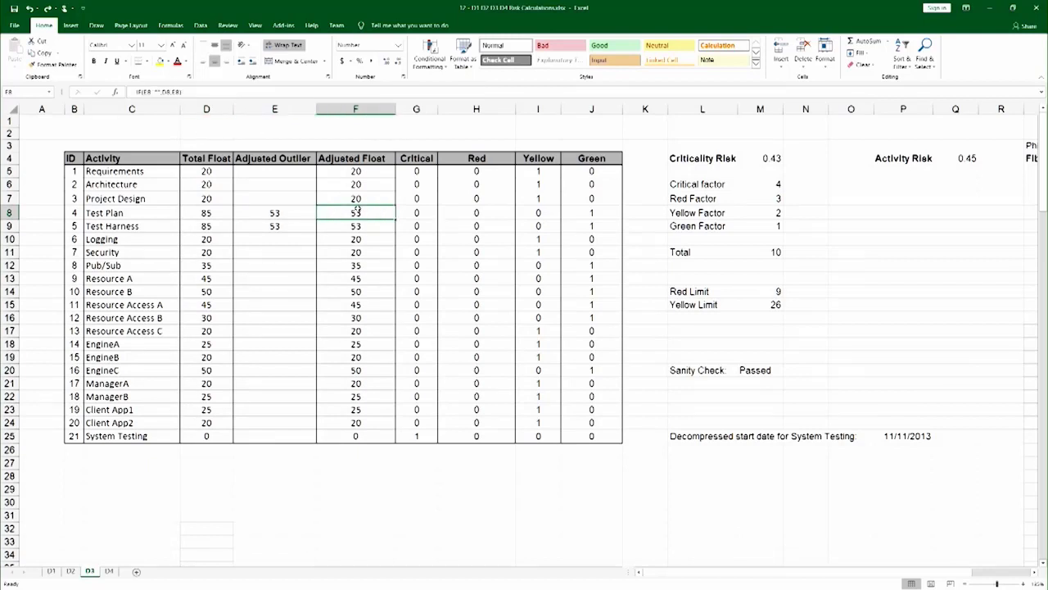
left_click(945, 157)
left_click(259, 93)
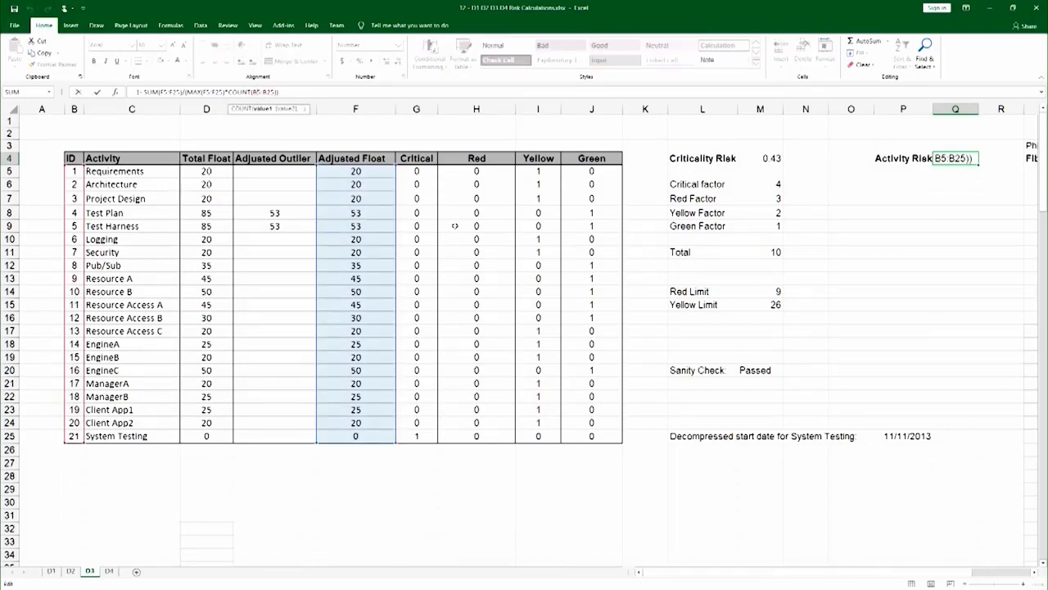
Step: Repoint both Activity Risk ranges from F5:F25 to Total Float D5:D25, giving 0.62
key("Escape")
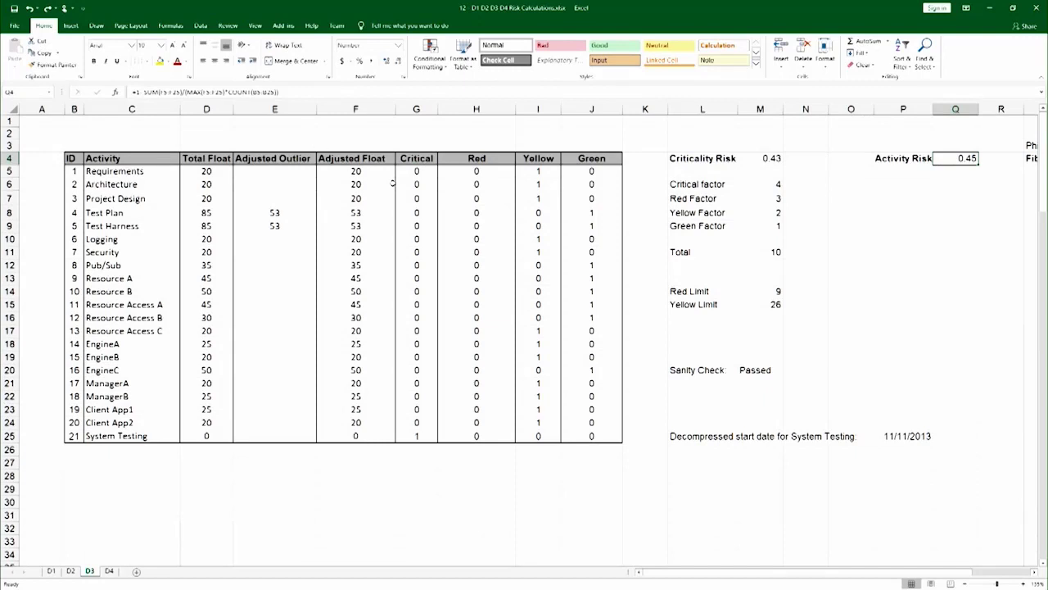
left_click(250, 92)
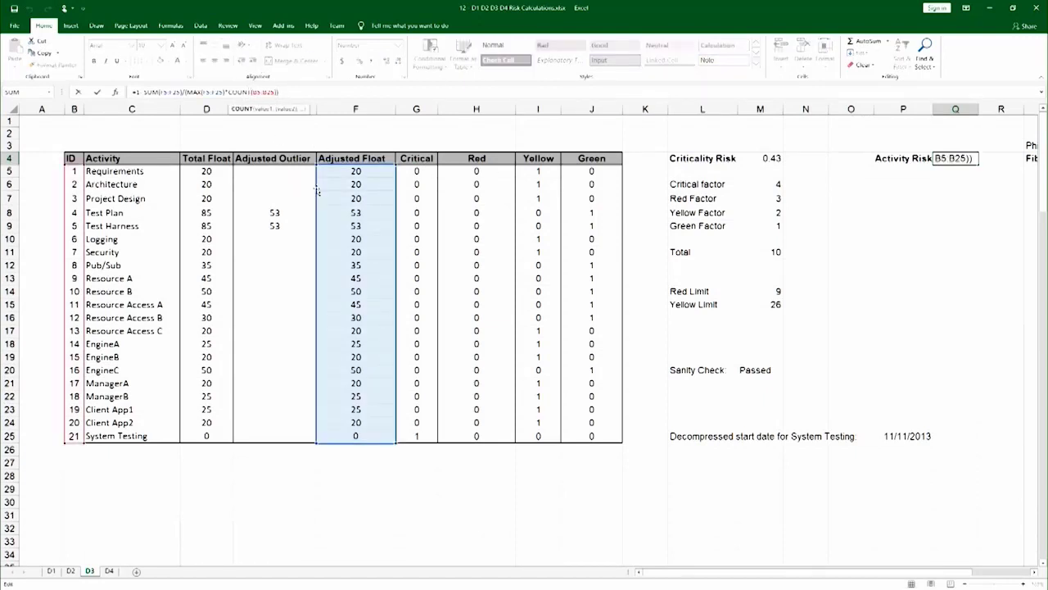
left_click_drag(321, 190, 220, 187)
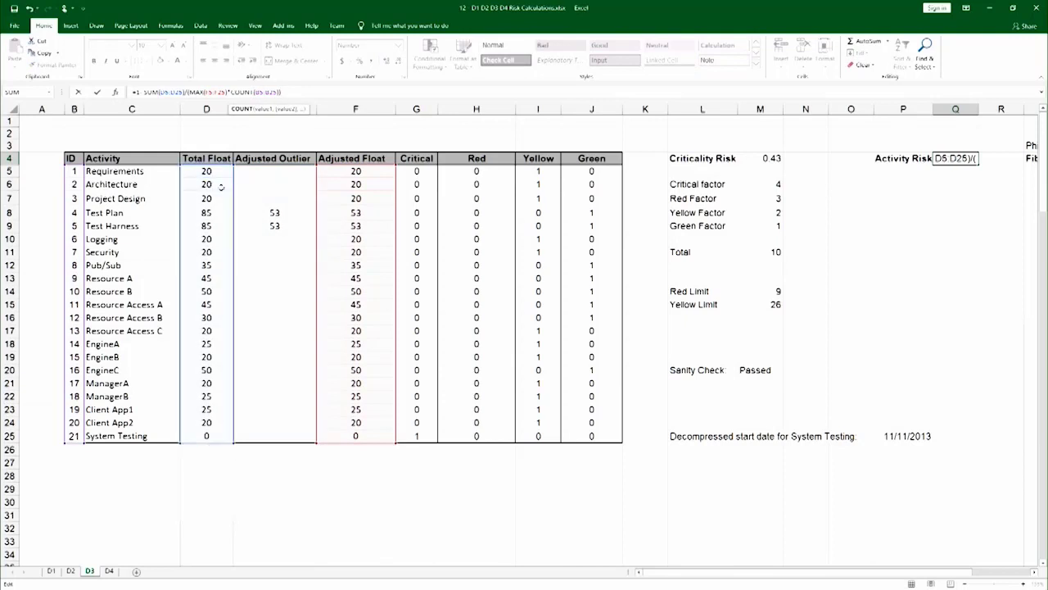
left_click_drag(314, 194, 222, 197)
key("Return")
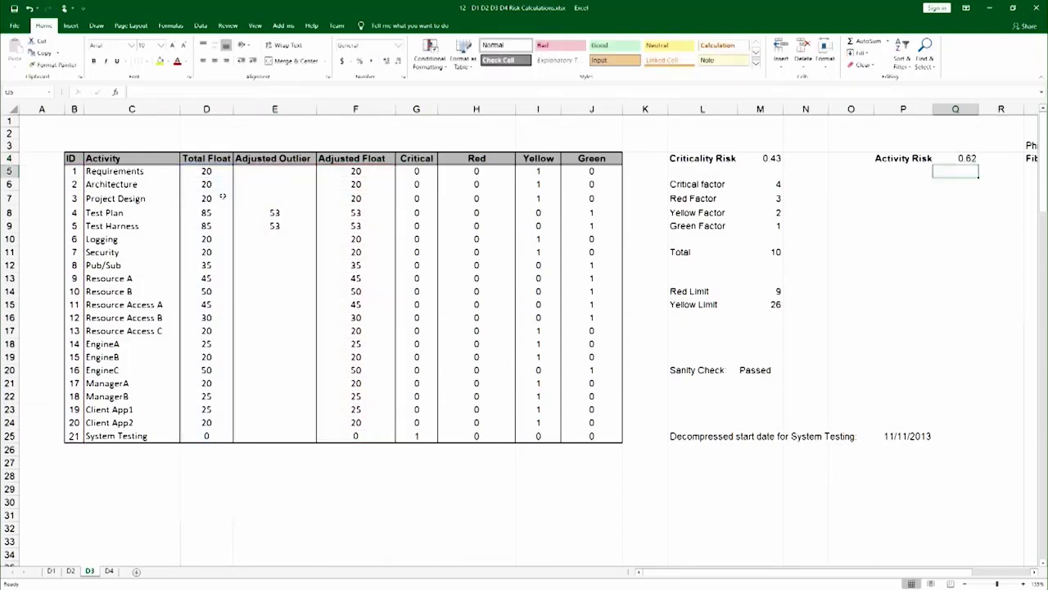
left_click(966, 158)
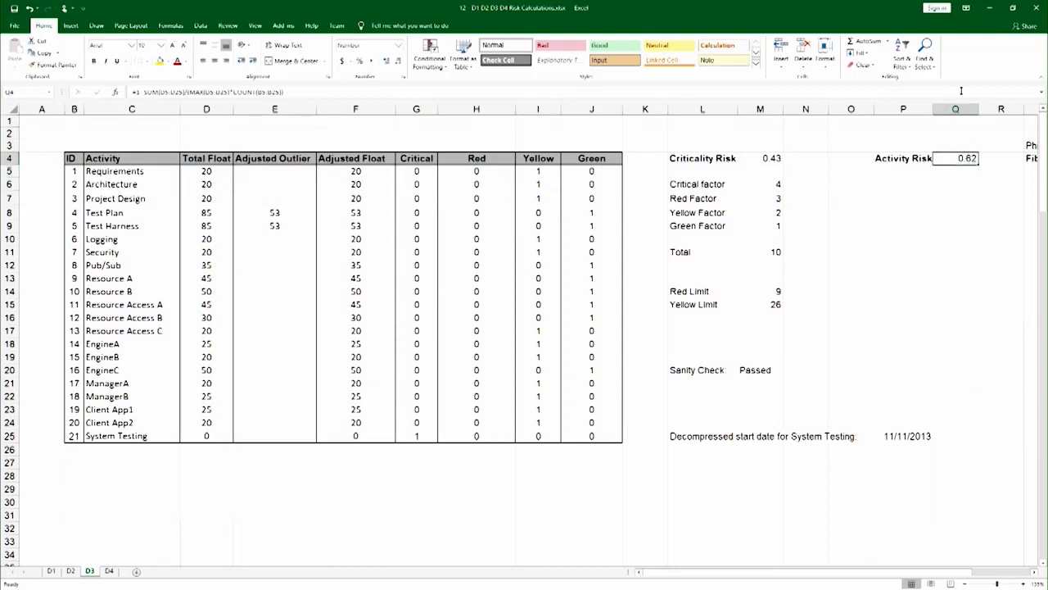